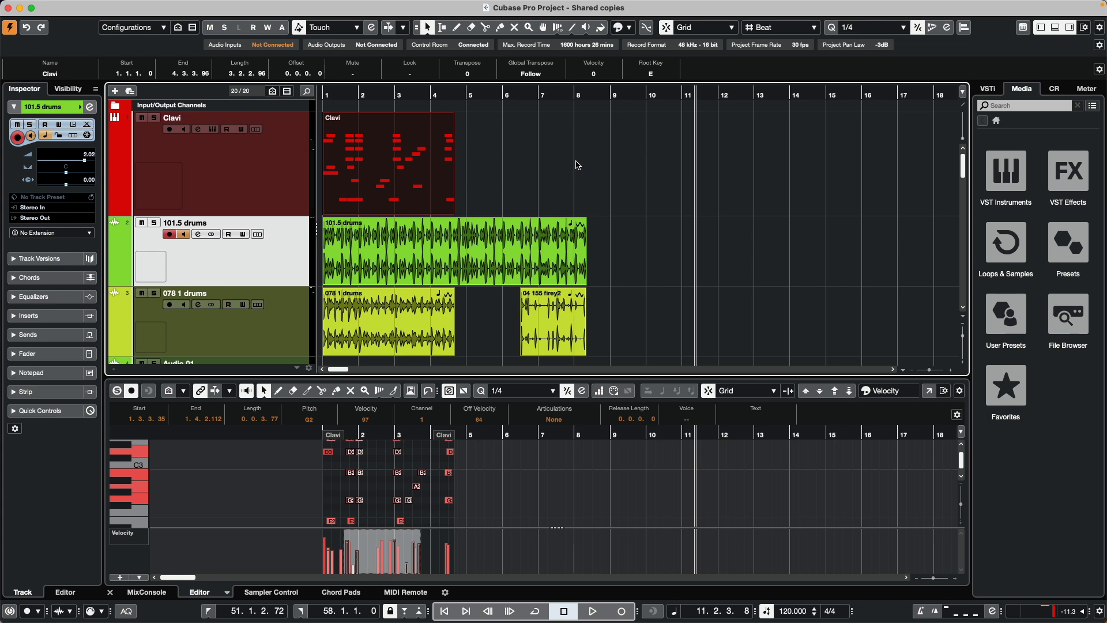
Repeat the Clavi part twice with the Repeat Events command, with Shared Copies enabled
{"action": "left_click", "coordinate": [511, 180]}
{"action": "left_click", "coordinate": [409, 173]}
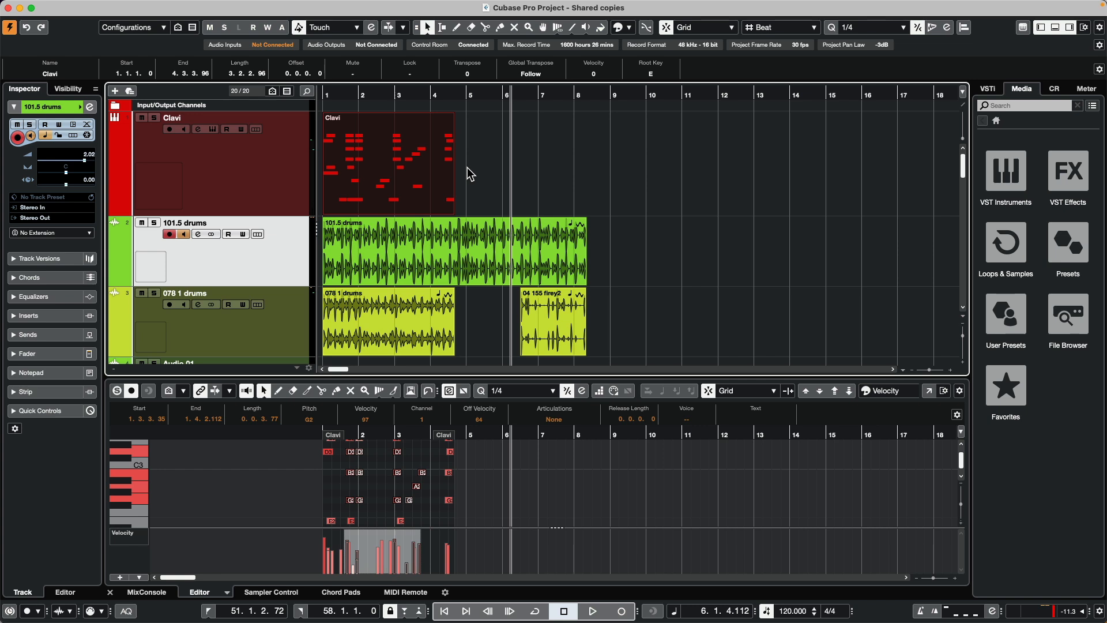
{"action": "key", "text": "super+k"}
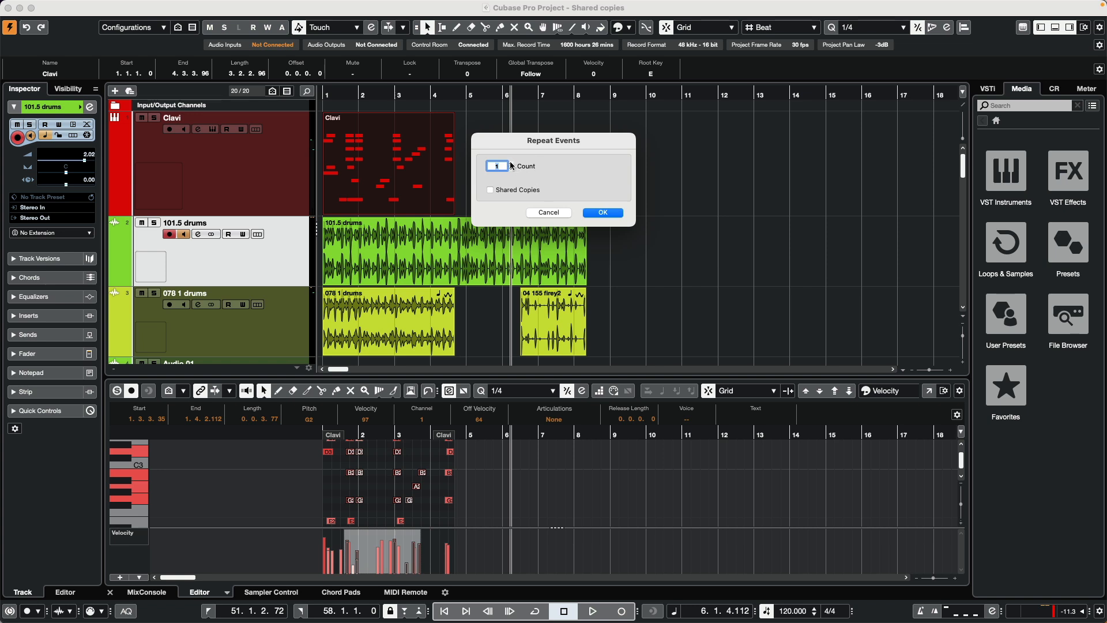
{"action": "left_click", "coordinate": [491, 190]}
{"action": "left_click", "coordinate": [616, 213]}
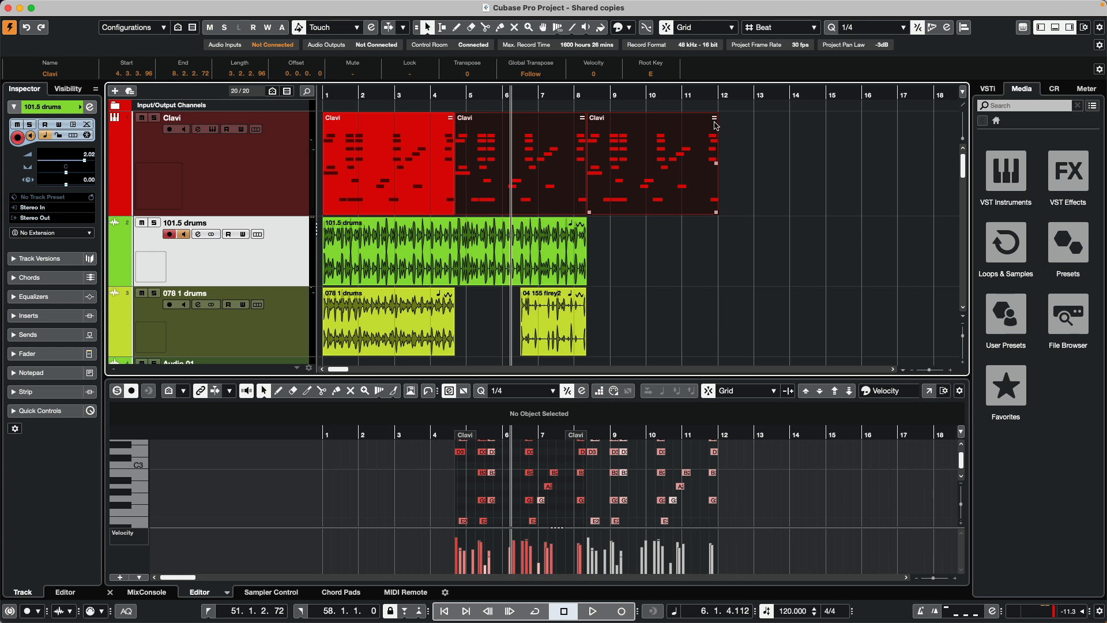
Select the first Clavi part and try lowering the pitch of a group of its notes around bars 1 to 3
{"action": "left_click", "coordinate": [401, 166]}
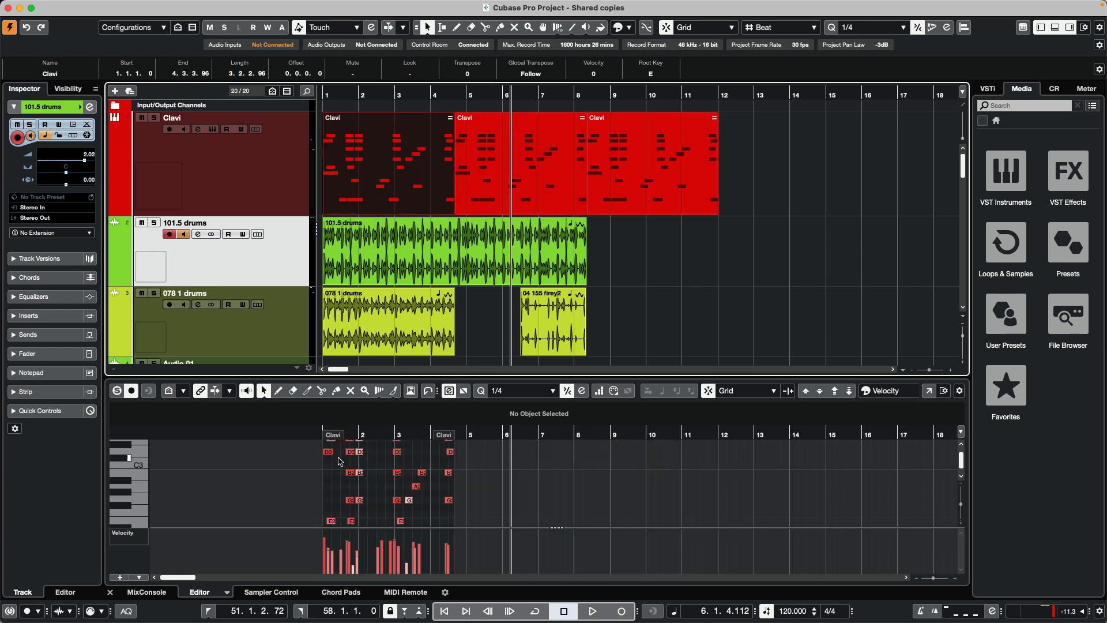
{"action": "left_click_drag", "start_coordinate": [341, 452], "coordinate": [435, 515]}
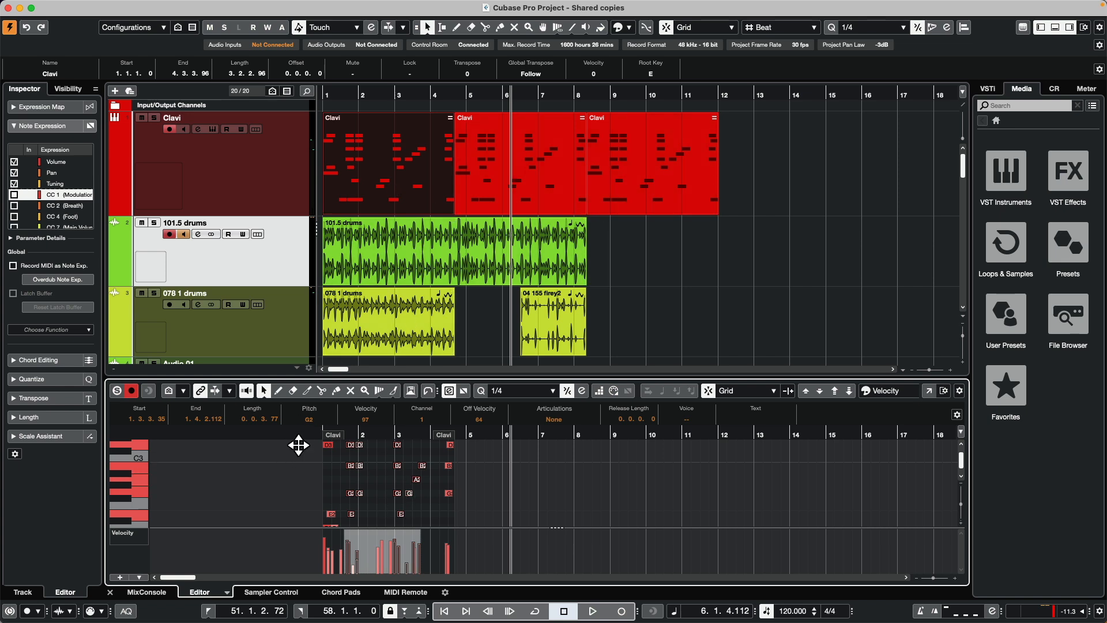
{"action": "scroll", "coordinate": [312, 424], "scroll_direction": "down", "scroll_amount": 3}
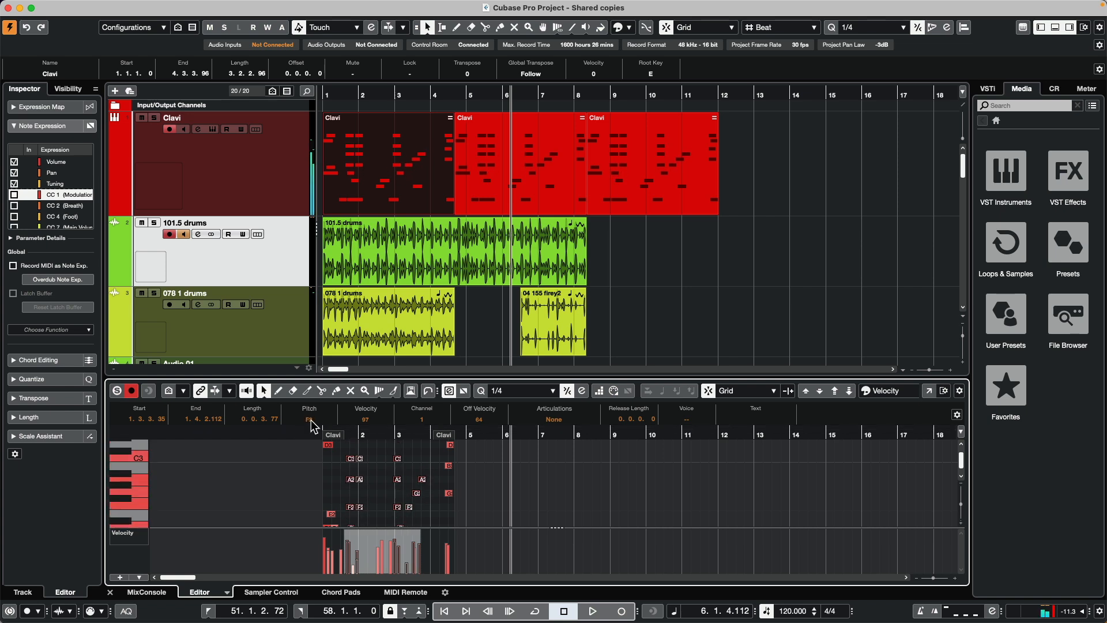
{"action": "scroll", "coordinate": [311, 425], "scroll_direction": "up", "scroll_amount": 1}
Undo the last edits back to the single original Clavi part
{"action": "left_click", "coordinate": [659, 314]}
{"action": "key", "text": "super+z"}
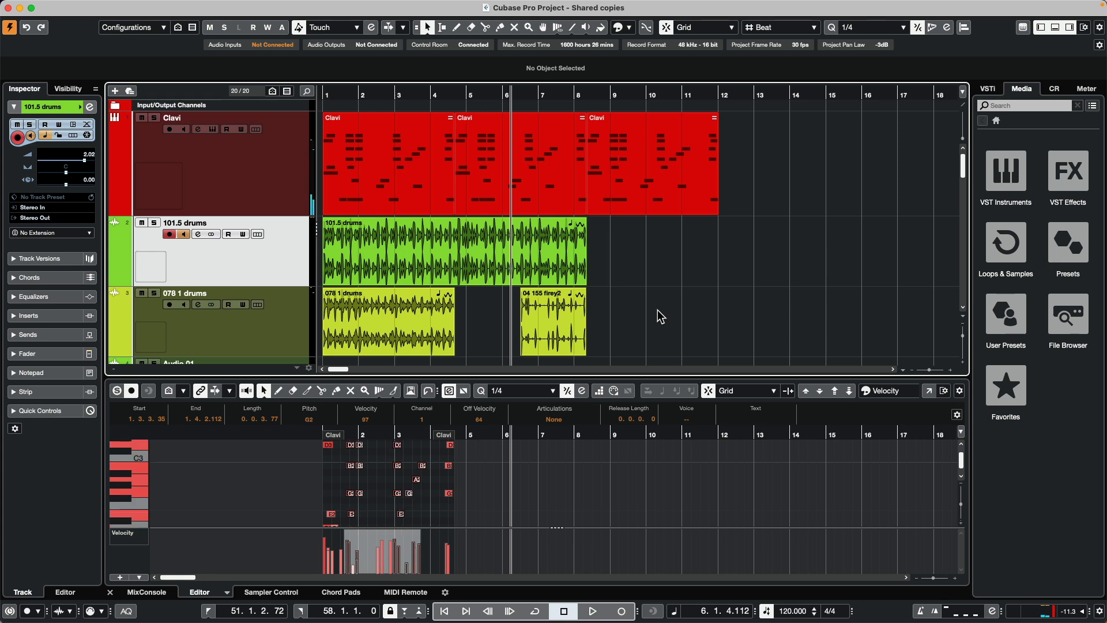
{"action": "key", "text": "super+z"}
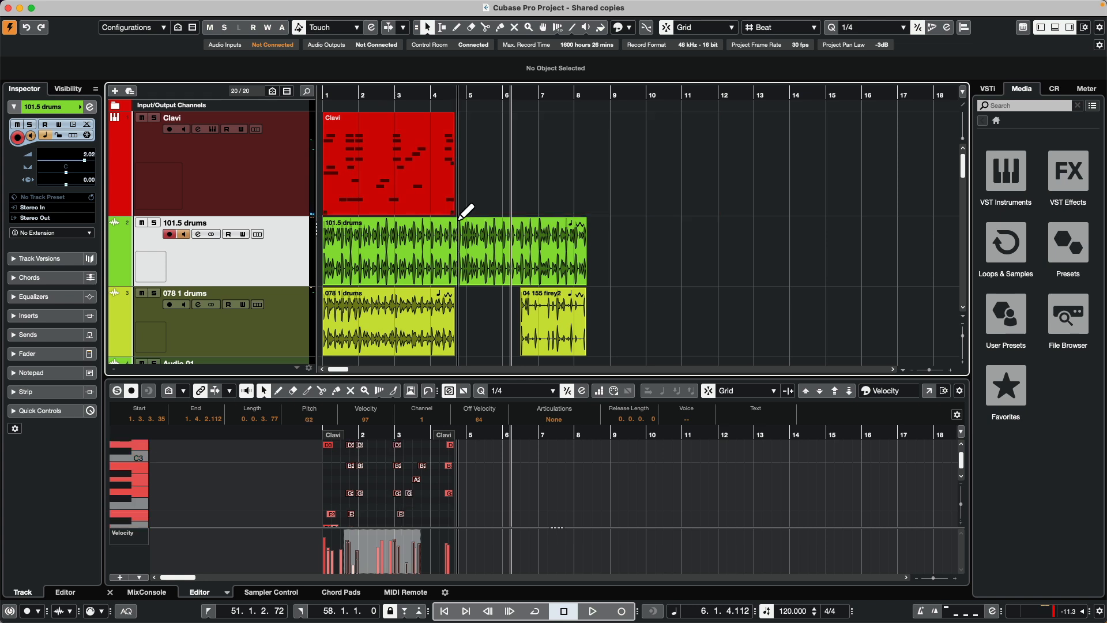
Extend the Clavi part into two shared repeats directly in the project, and undo them
{"action": "left_click_drag", "start_coordinate": [459, 214], "coordinate": [720, 222]}
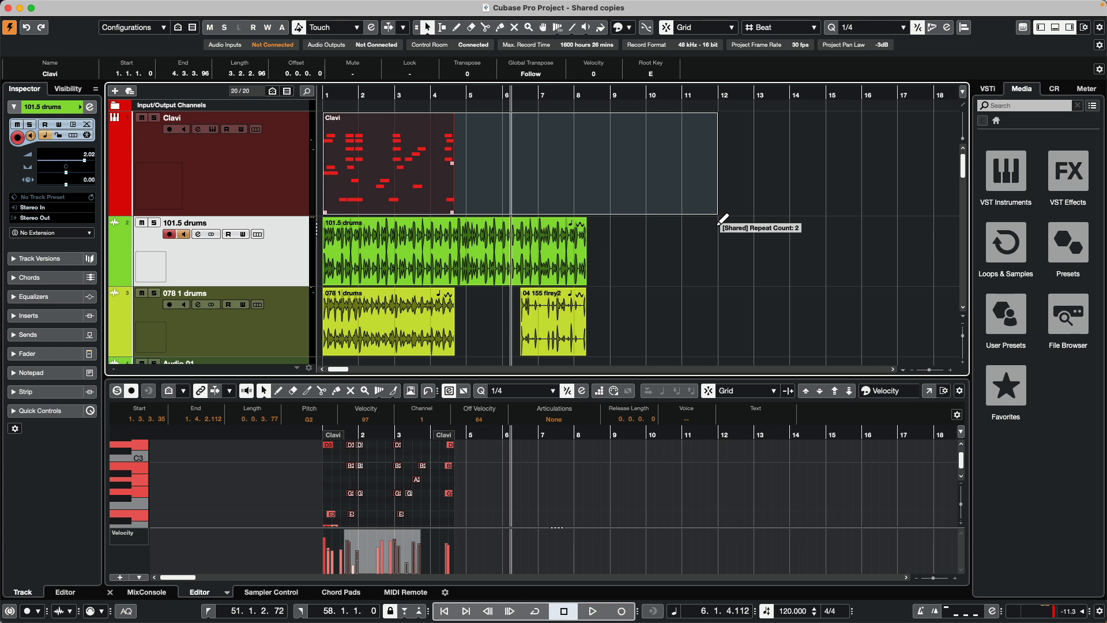
{"action": "left_click_drag", "start_coordinate": [720, 222], "coordinate": [719, 223]}
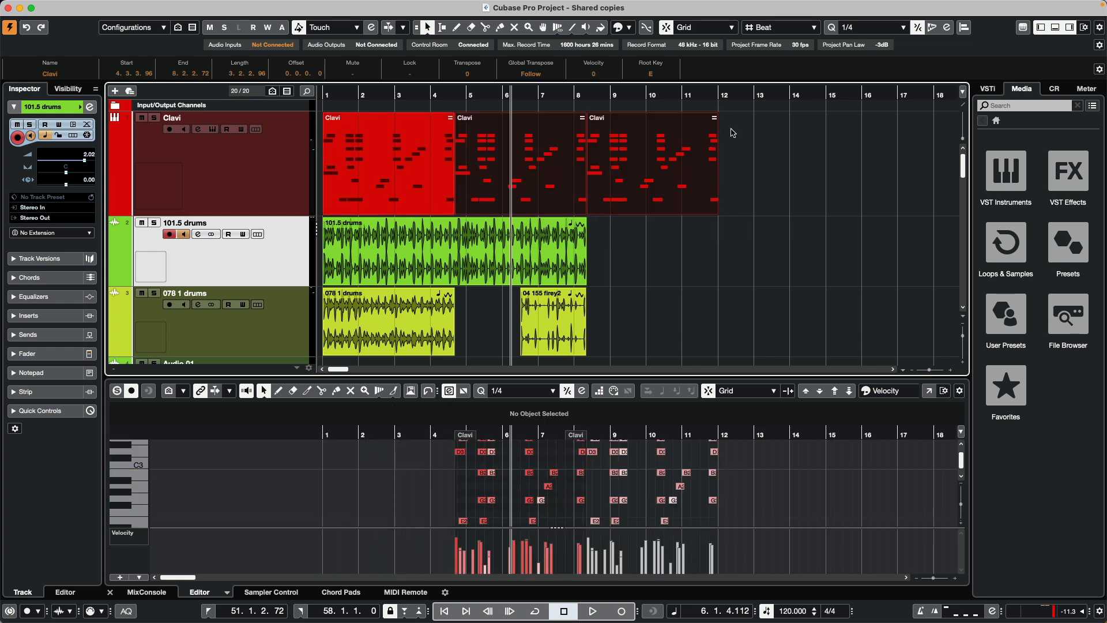
{"action": "key", "text": "super+z"}
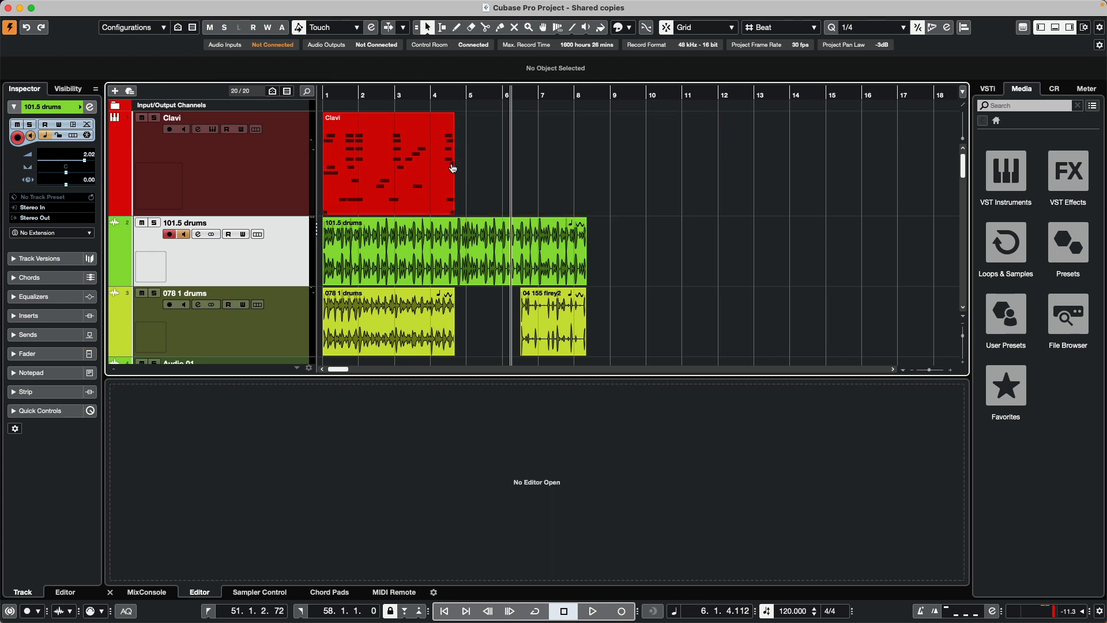
Add three shared repeats after the Clavi part and convert the third part in the row to a real copy
{"action": "left_click_drag", "start_coordinate": [454, 170], "coordinate": [764, 171]}
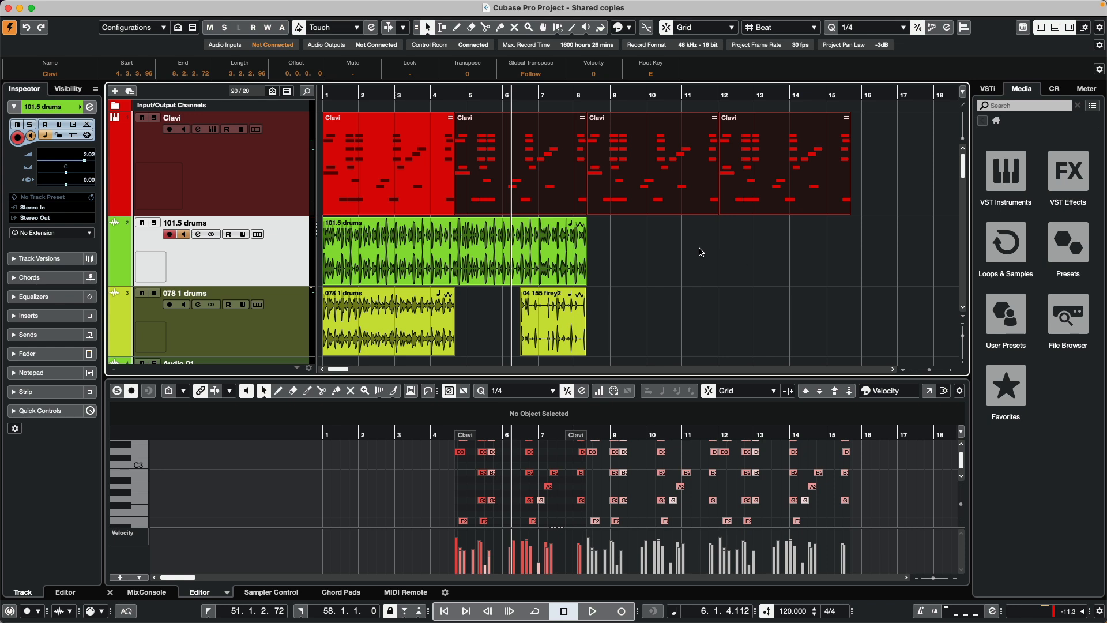
{"action": "left_click", "coordinate": [658, 157]}
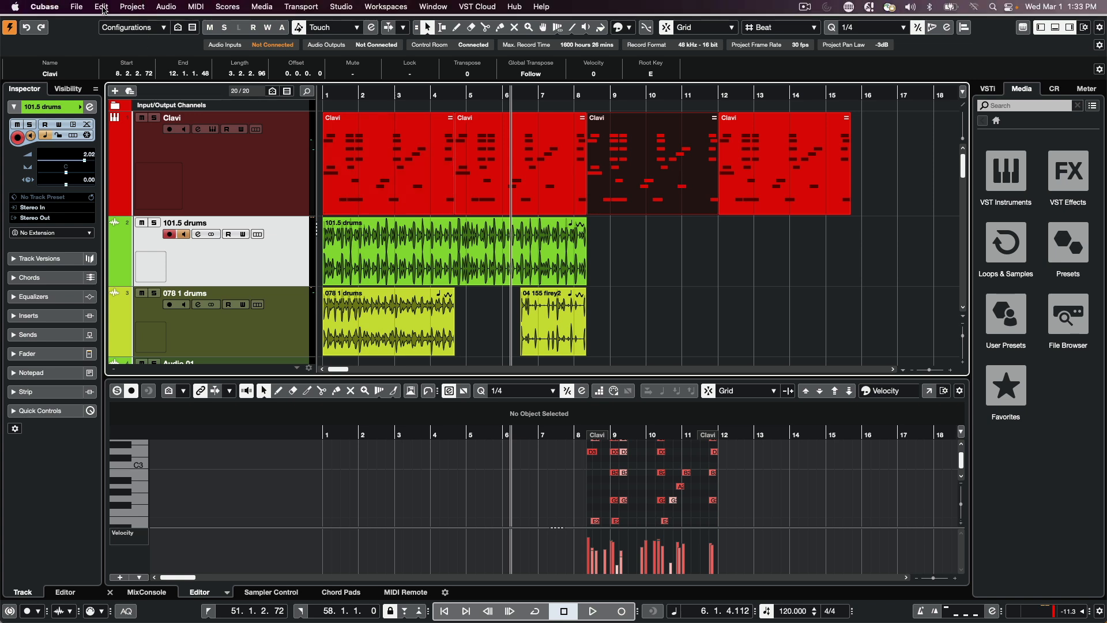
{"action": "left_click", "coordinate": [103, 7]}
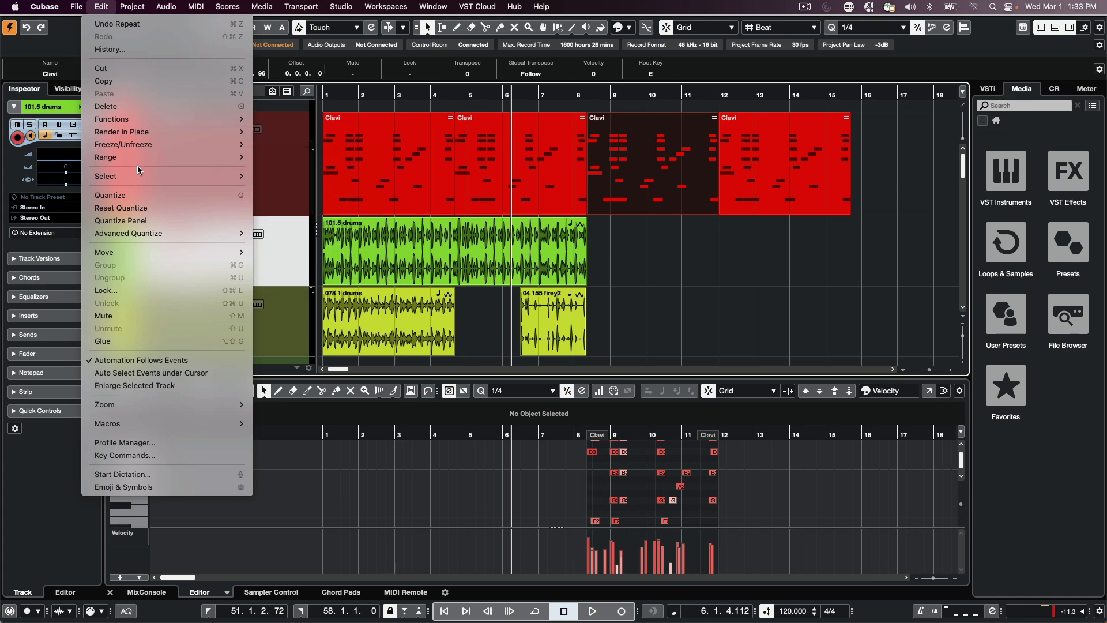
{"action": "mouse_move", "coordinate": [158, 118]}
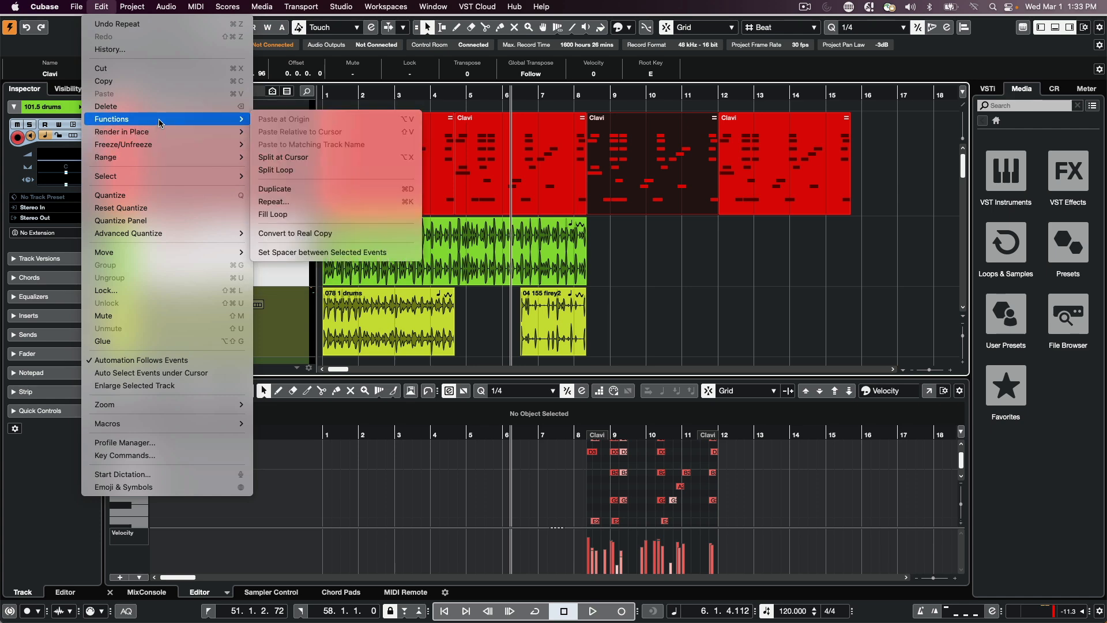
{"action": "left_click", "coordinate": [360, 231]}
Select all Clavi parts and transpose the group of notes around bars 1 to 3 in the first part down to pitch F2
{"action": "left_click_drag", "start_coordinate": [883, 173], "coordinate": [371, 163]}
{"action": "left_click_drag", "start_coordinate": [333, 461], "coordinate": [418, 505]}
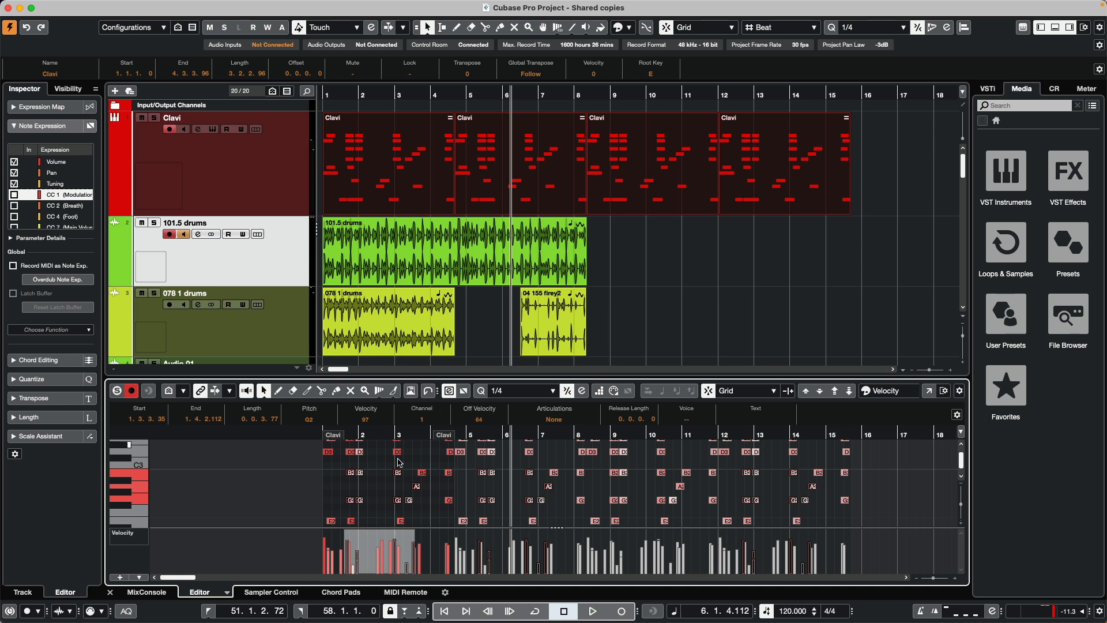
{"action": "scroll", "coordinate": [309, 422], "scroll_direction": "down", "scroll_amount": 6}
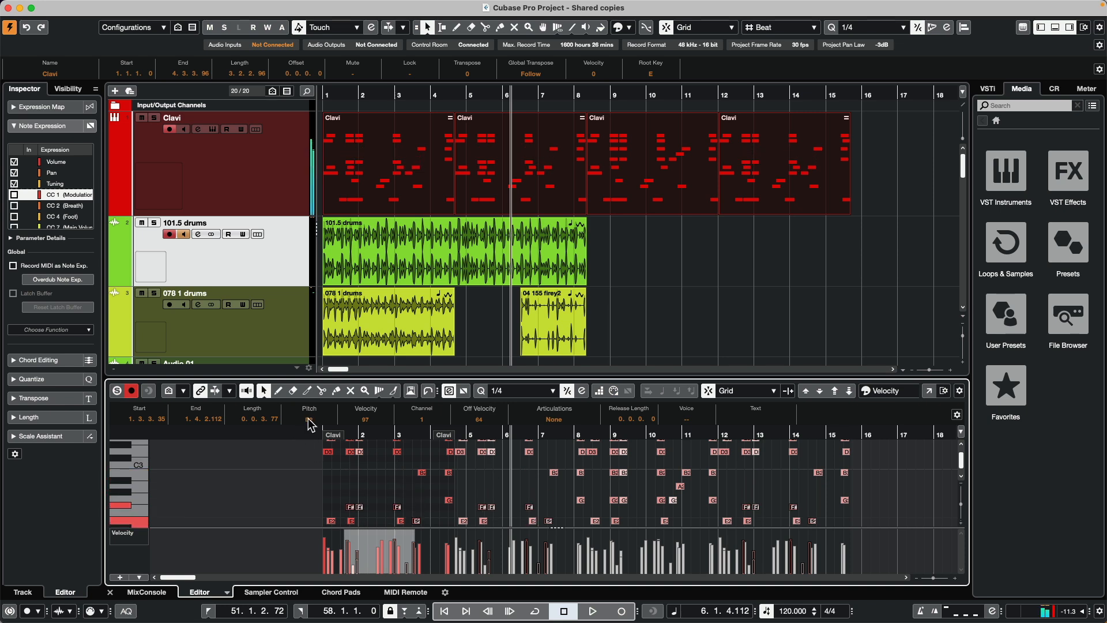
{"action": "scroll", "coordinate": [309, 422], "scroll_direction": "up", "scroll_amount": 3}
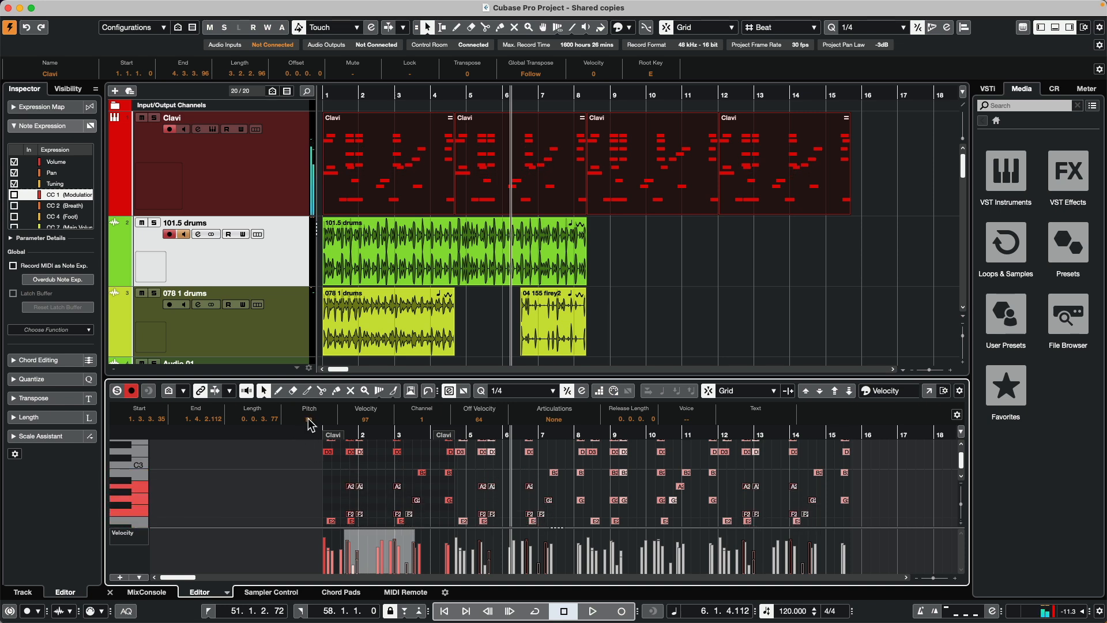
{"action": "scroll", "coordinate": [310, 424], "scroll_direction": "down", "scroll_amount": 1}
{"action": "left_click", "coordinate": [666, 245]}
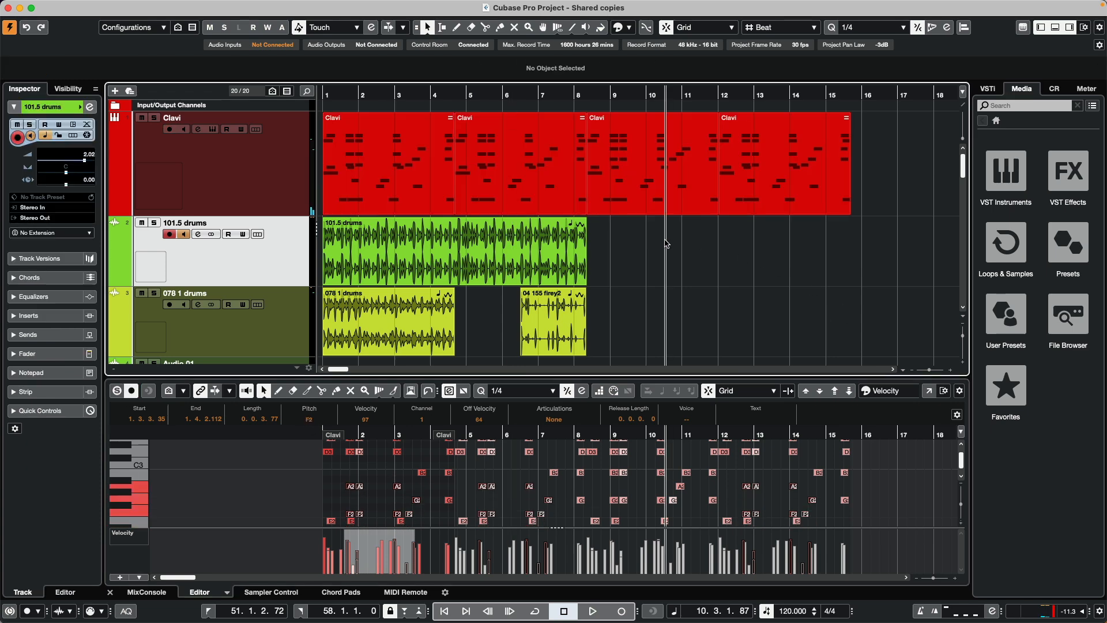
Repeat the 101.5 drums event once, directly after the original on the same track
{"action": "mouse_move", "coordinate": [584, 247]}
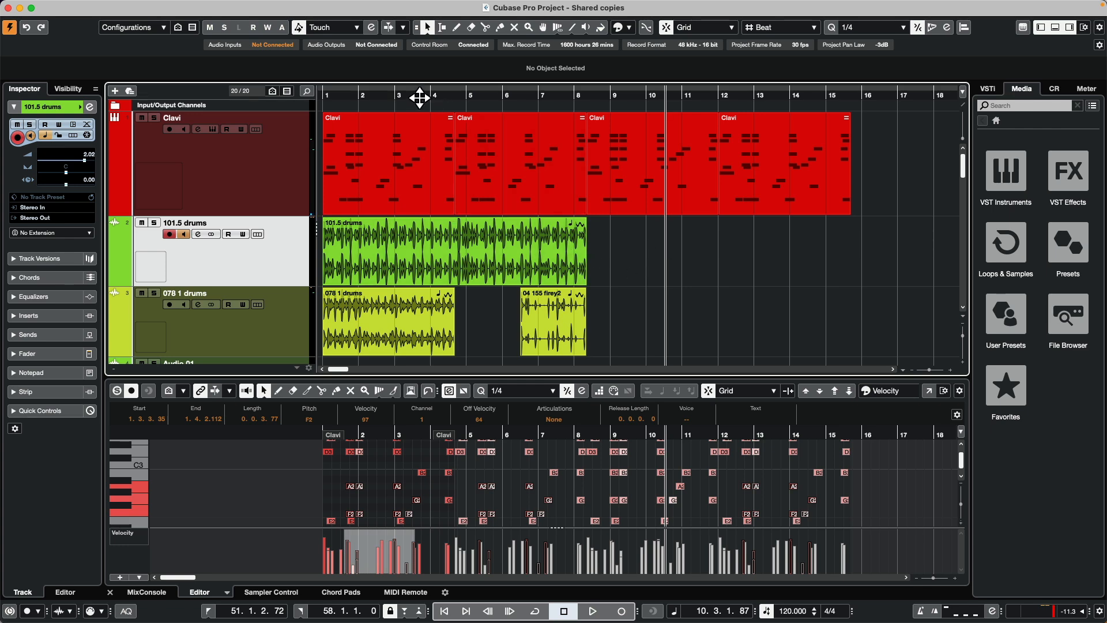
{"action": "left_click_drag", "start_coordinate": [419, 97], "coordinate": [414, 80]}
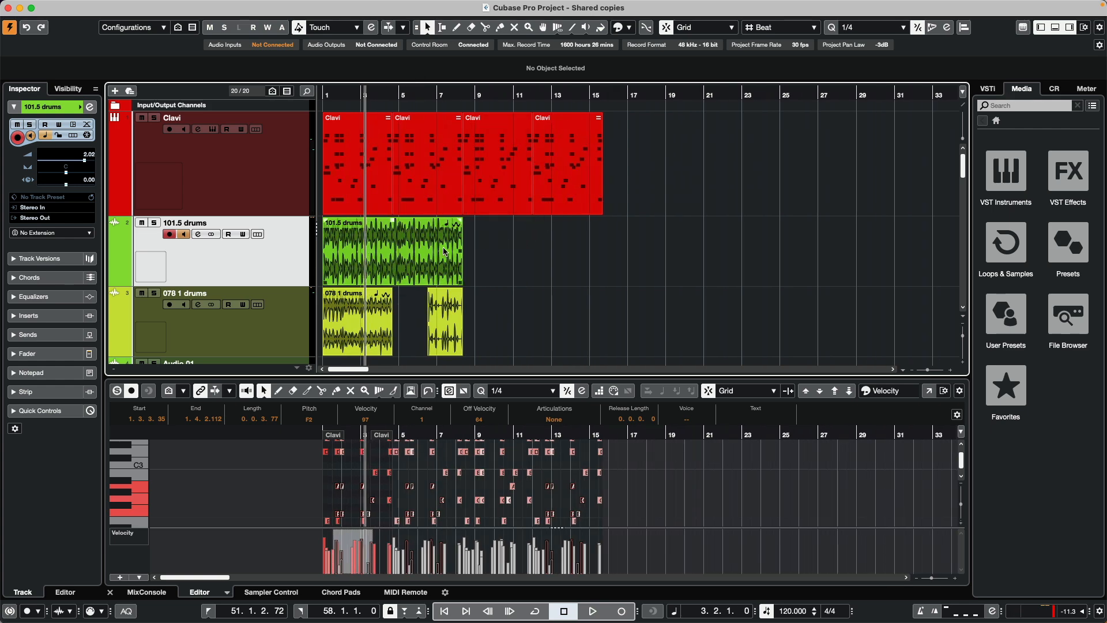
{"action": "left_click_drag", "start_coordinate": [461, 254], "coordinate": [600, 257]}
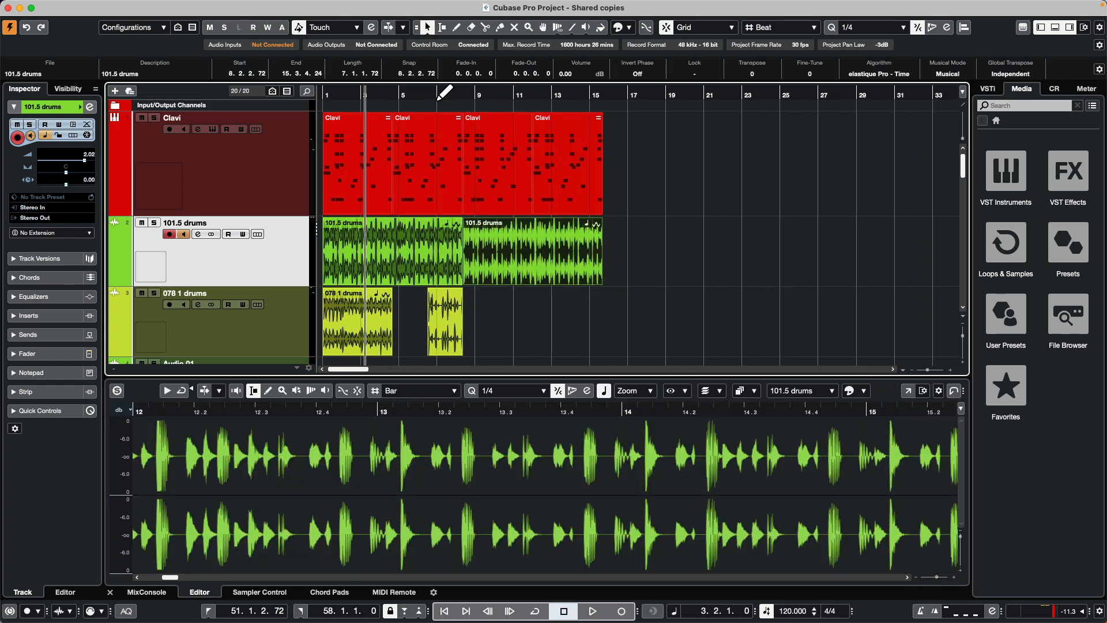
{"action": "key", "text": "h"}
{"action": "key", "text": "h"}
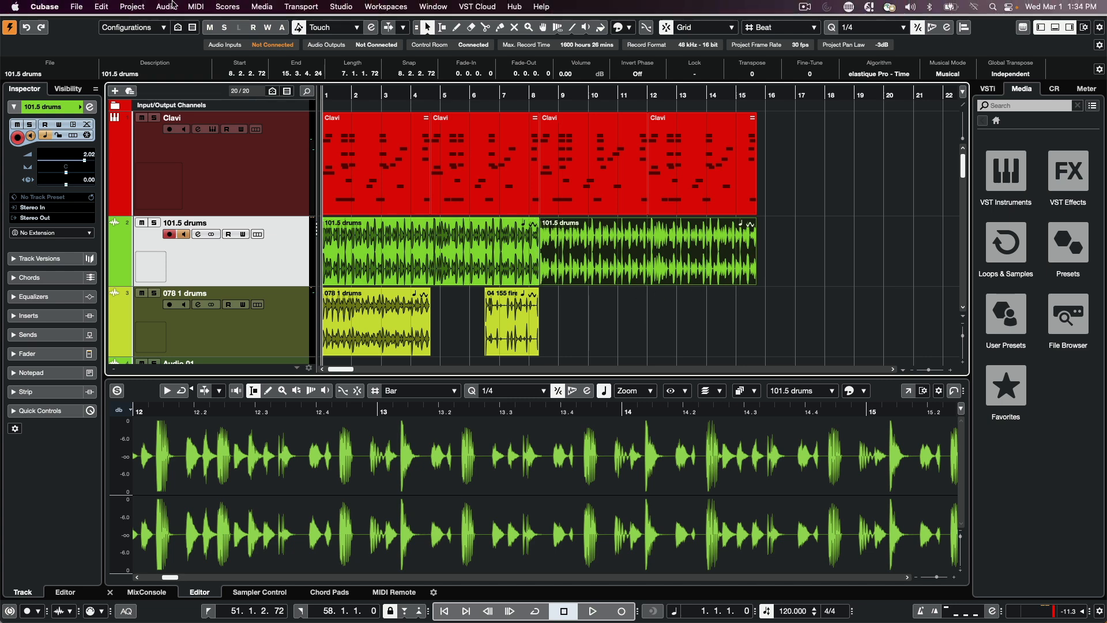
Apply the Fade In process to the second 101.5 drums event and the events sharing its audio, and undo it
{"action": "left_click", "coordinate": [165, 6]}
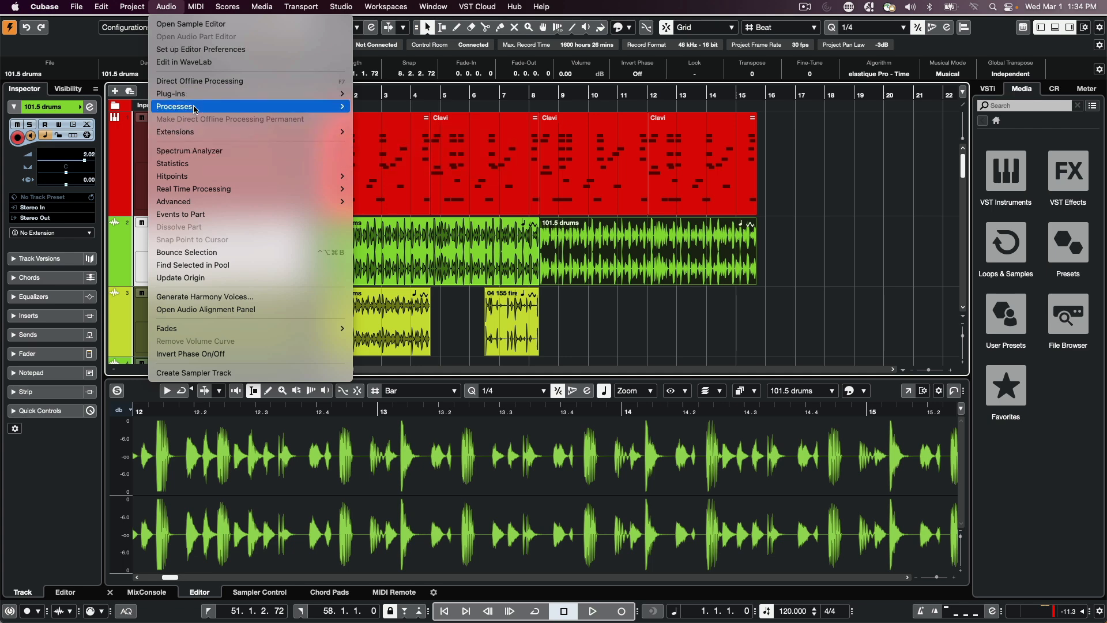
{"action": "mouse_move", "coordinate": [311, 106]}
{"action": "left_click", "coordinate": [374, 108]}
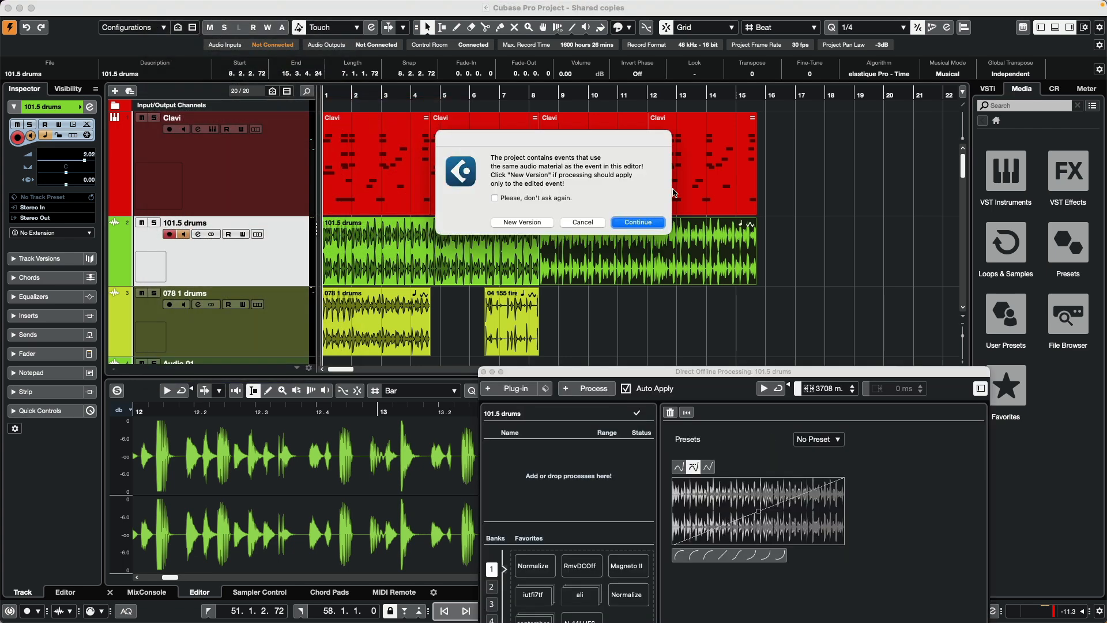
{"action": "left_click_drag", "start_coordinate": [606, 142], "coordinate": [676, 281]}
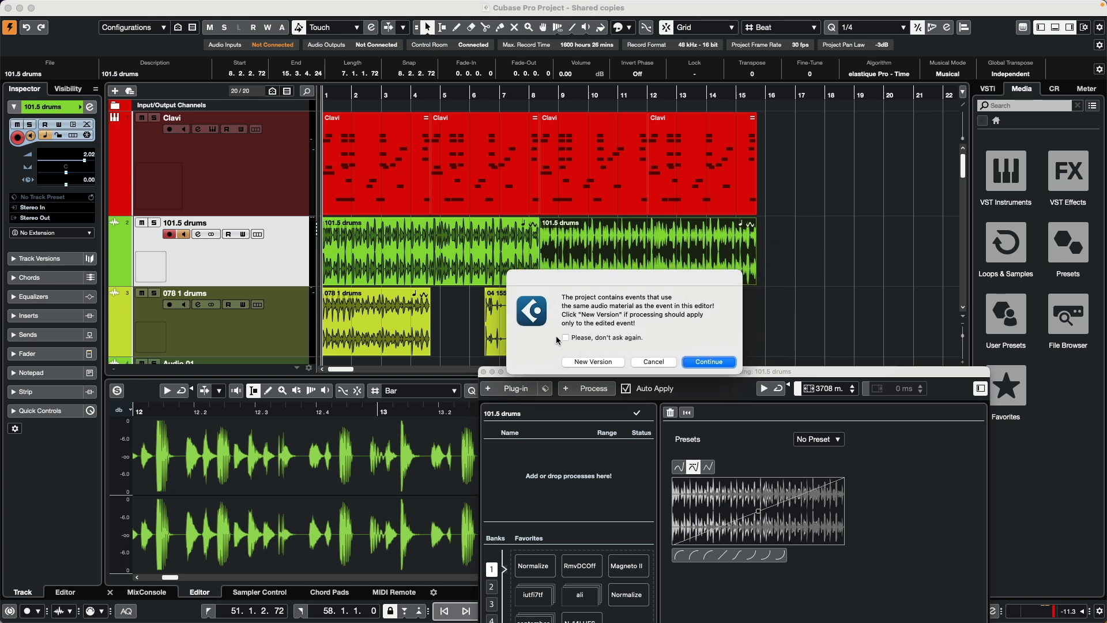
{"action": "left_click", "coordinate": [693, 363]}
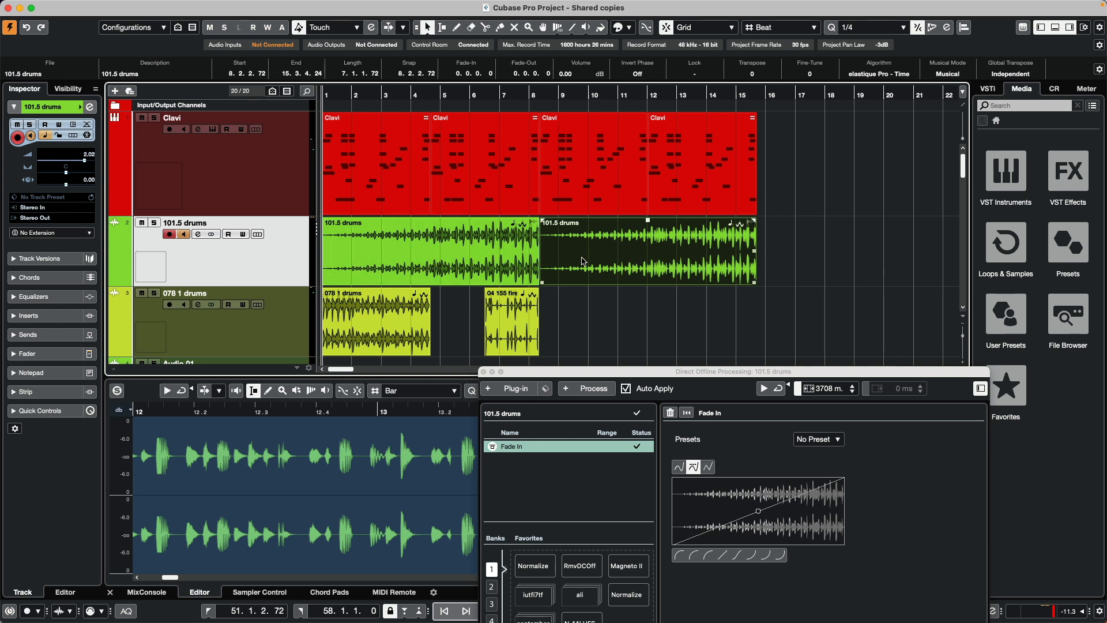
{"action": "key", "text": "super+z"}
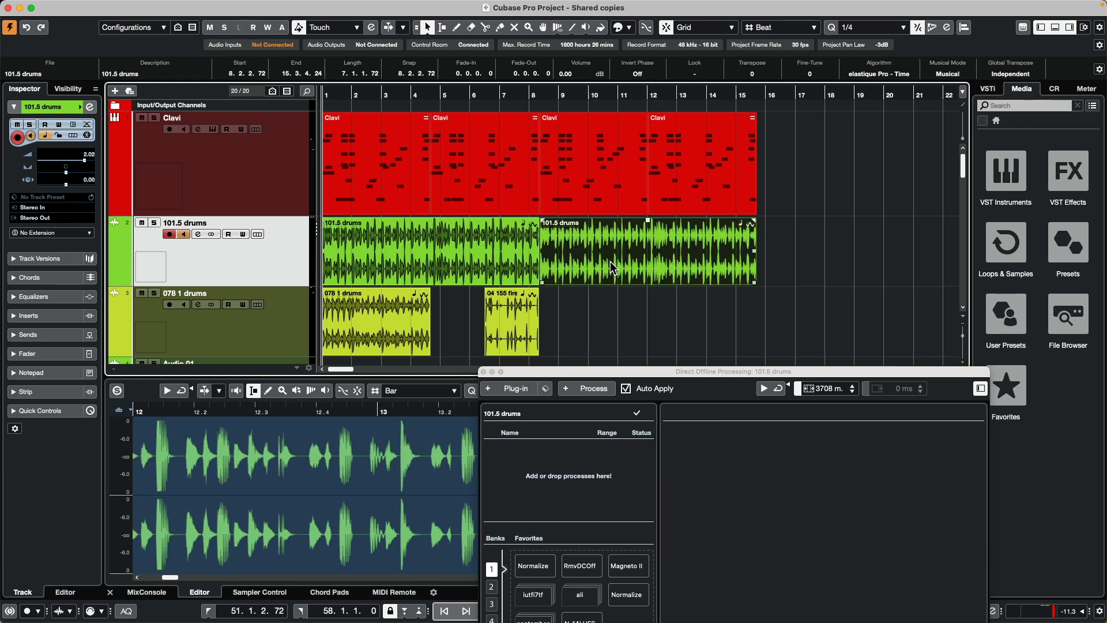
Apply the Fade In process to the second 101.5 drums event only, as a new version, and undo it
{"action": "left_click", "coordinate": [165, 7]}
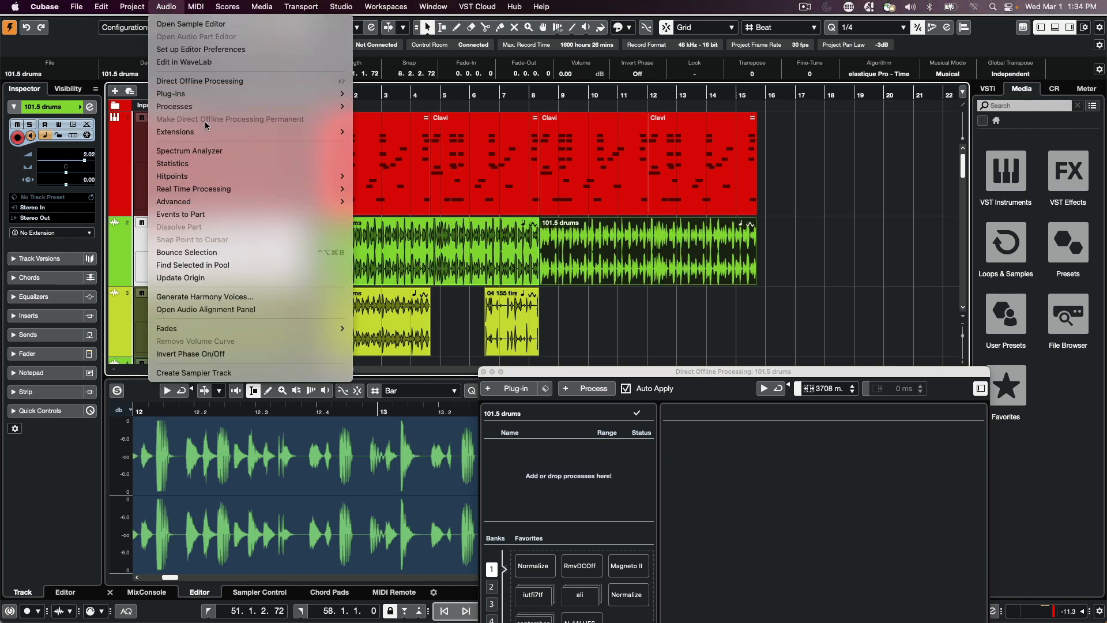
{"action": "mouse_move", "coordinate": [215, 107]}
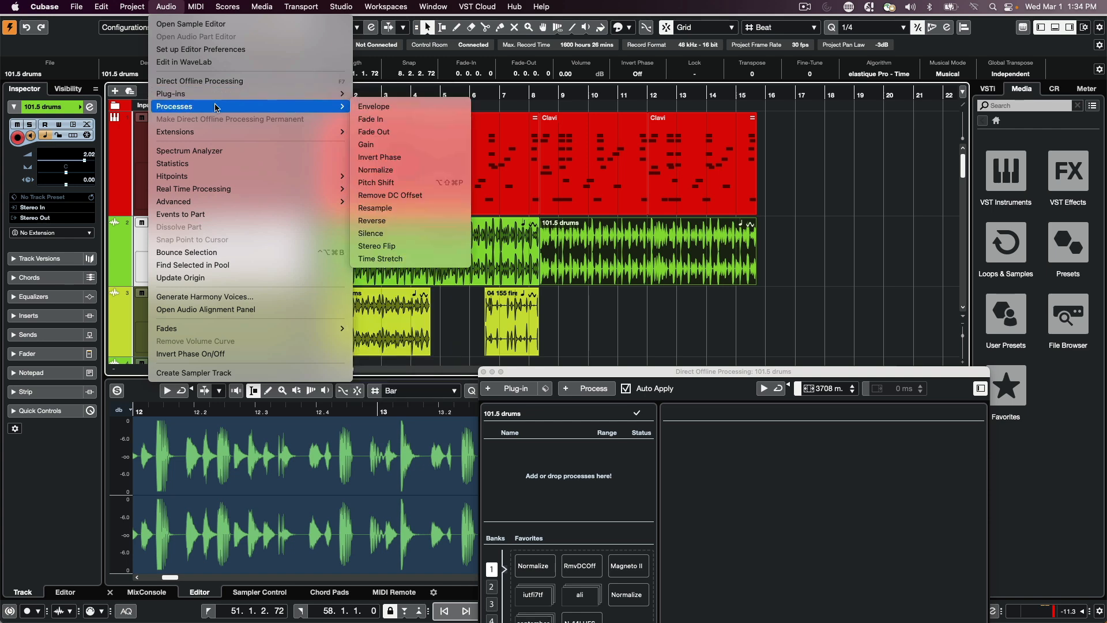
{"action": "left_click", "coordinate": [399, 119]}
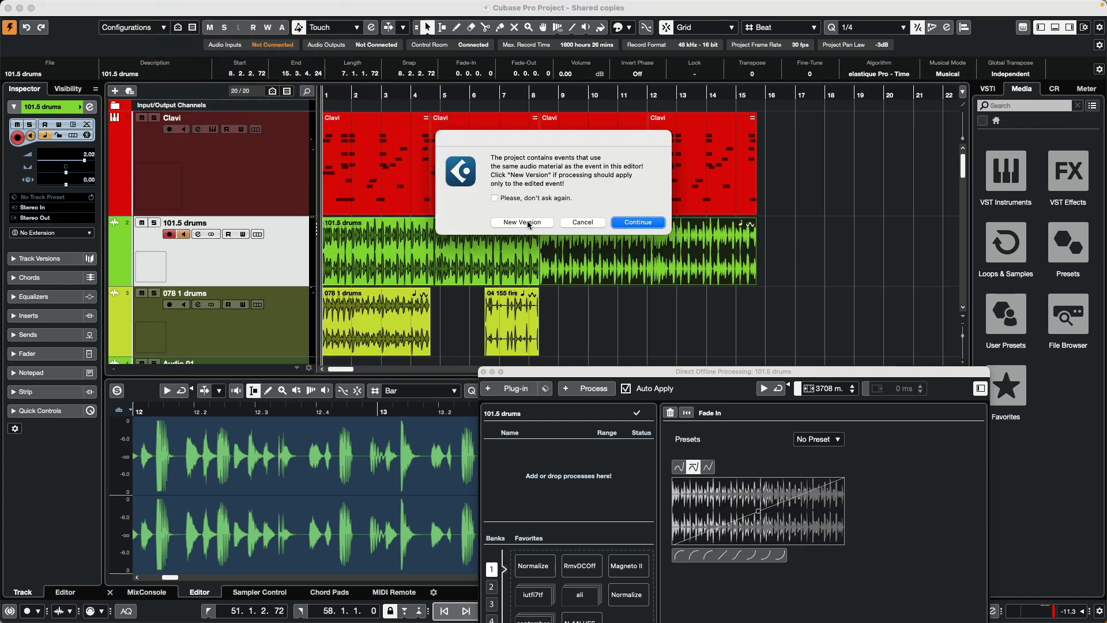
{"action": "left_click", "coordinate": [521, 223]}
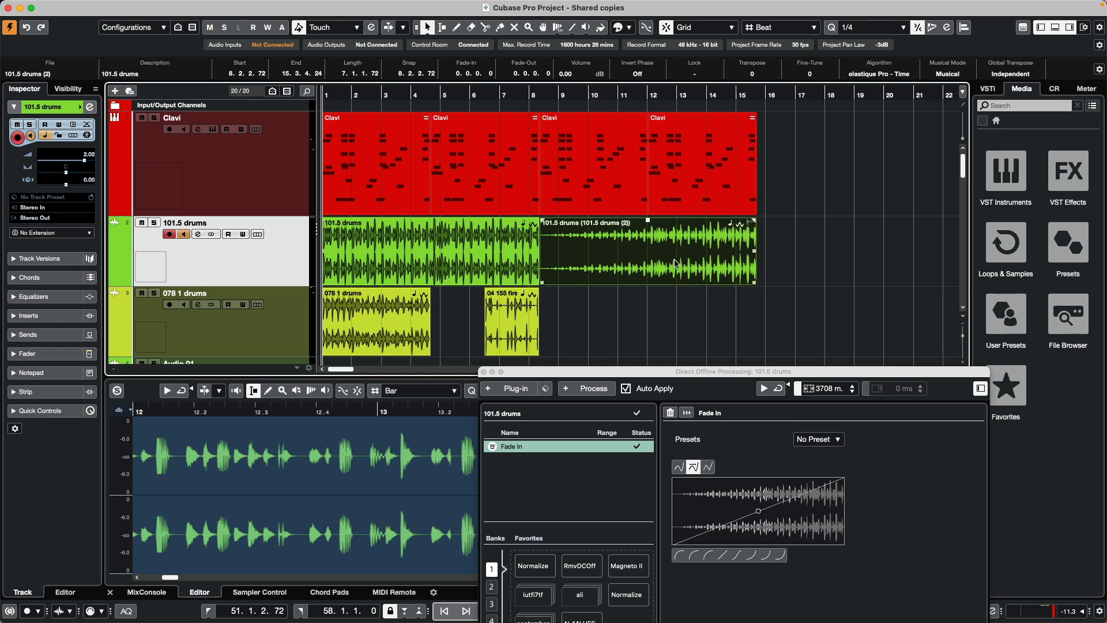
{"action": "left_click", "coordinate": [712, 248]}
{"action": "left_click", "coordinate": [456, 248]}
{"action": "key", "text": "super+z"}
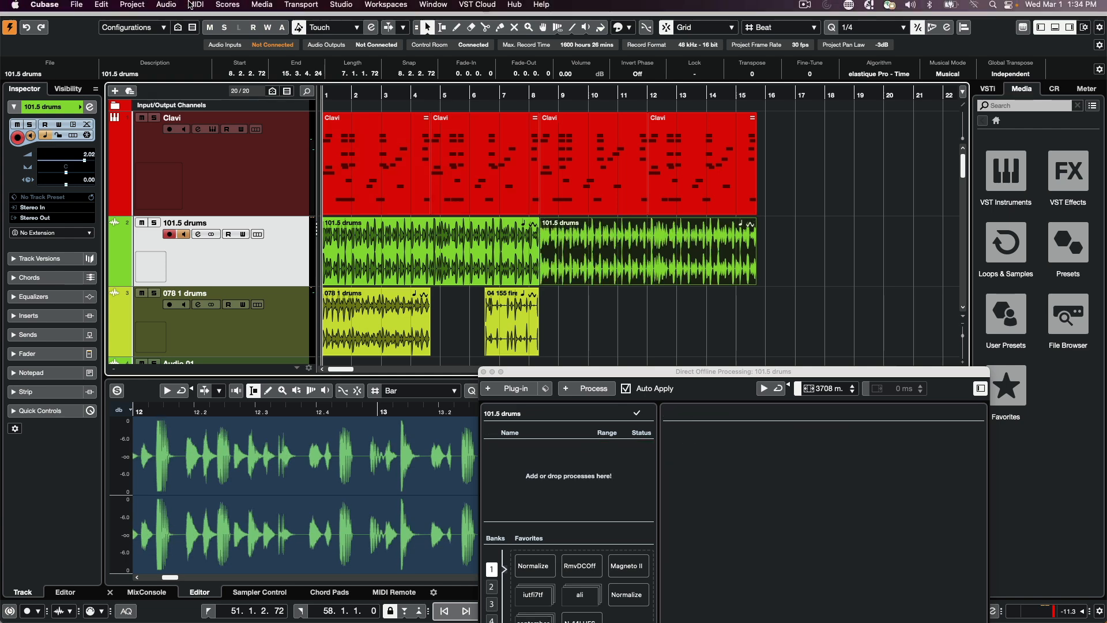
Examine the On Processing Shared Clips options in the Editing-Audio preferences, leaving the setting at Open Options Dialog
{"action": "left_click", "coordinate": [50, 7]}
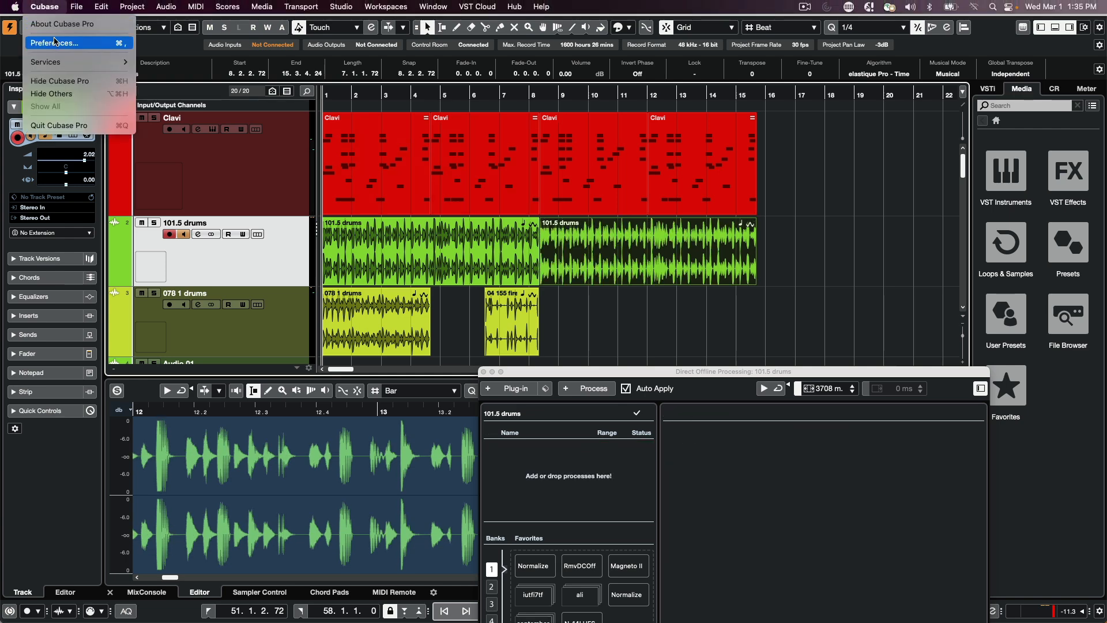
{"action": "left_click", "coordinate": [52, 41]}
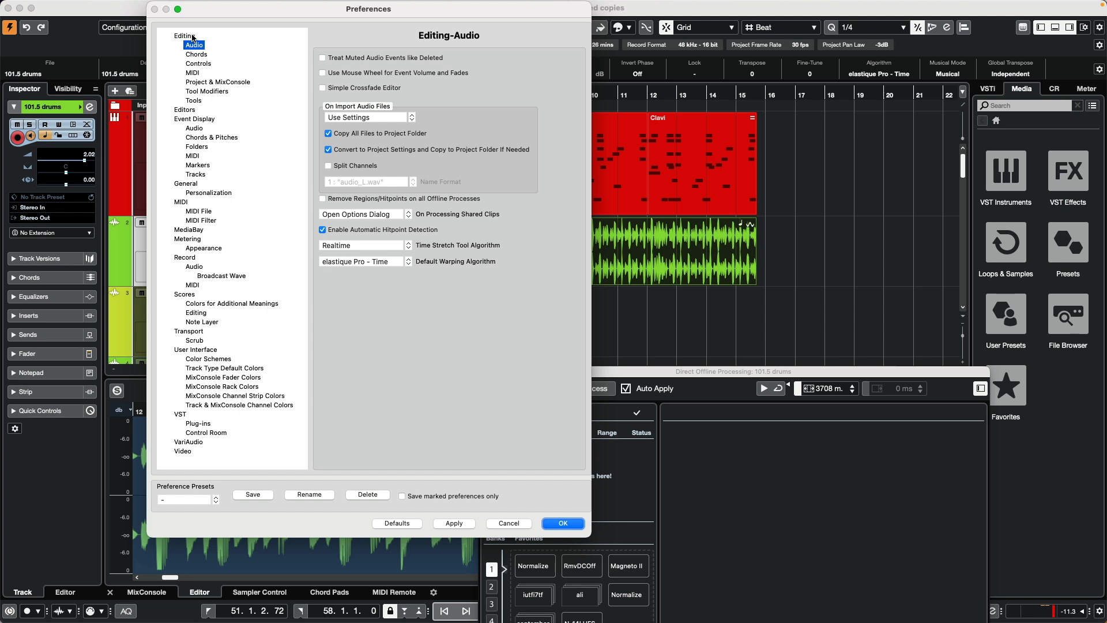
{"action": "left_click", "coordinate": [360, 216]}
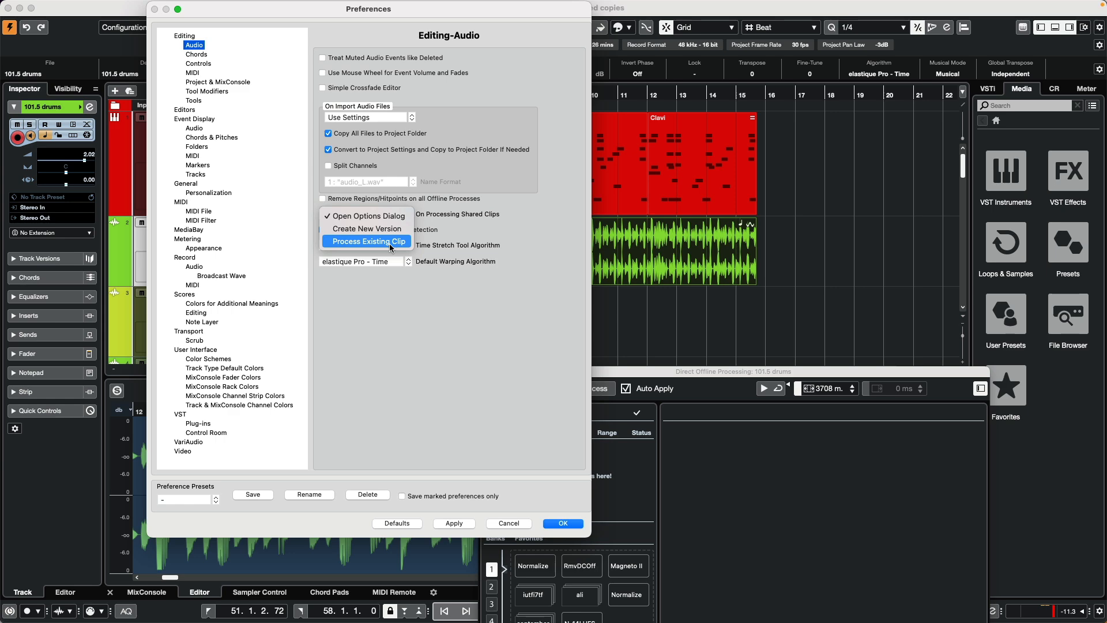
{"action": "left_click", "coordinate": [486, 379]}
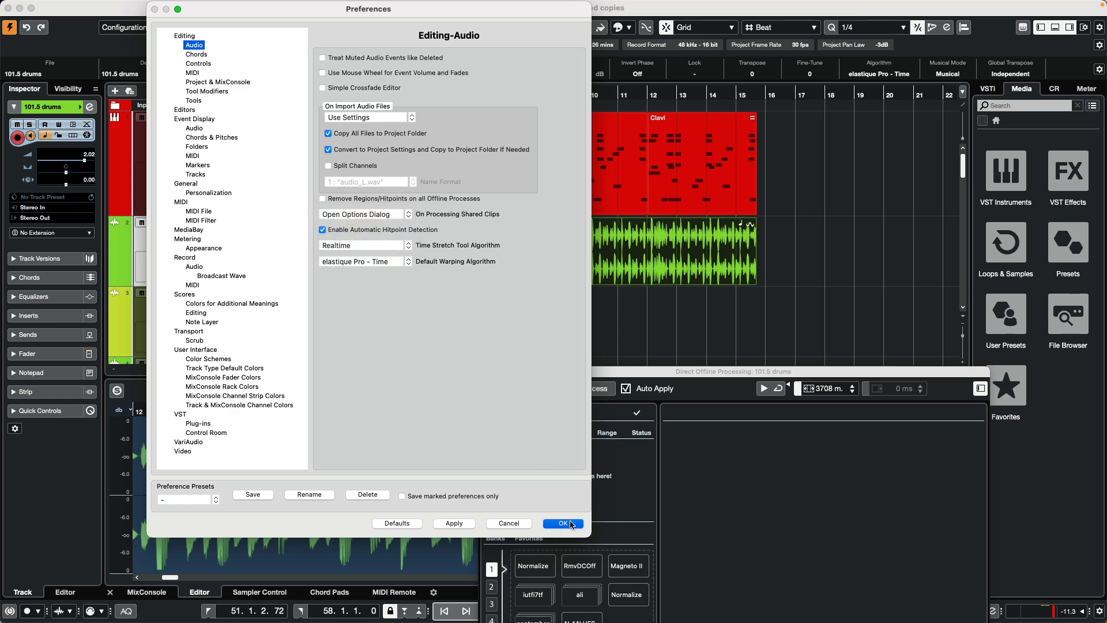
{"action": "left_click", "coordinate": [563, 524]}
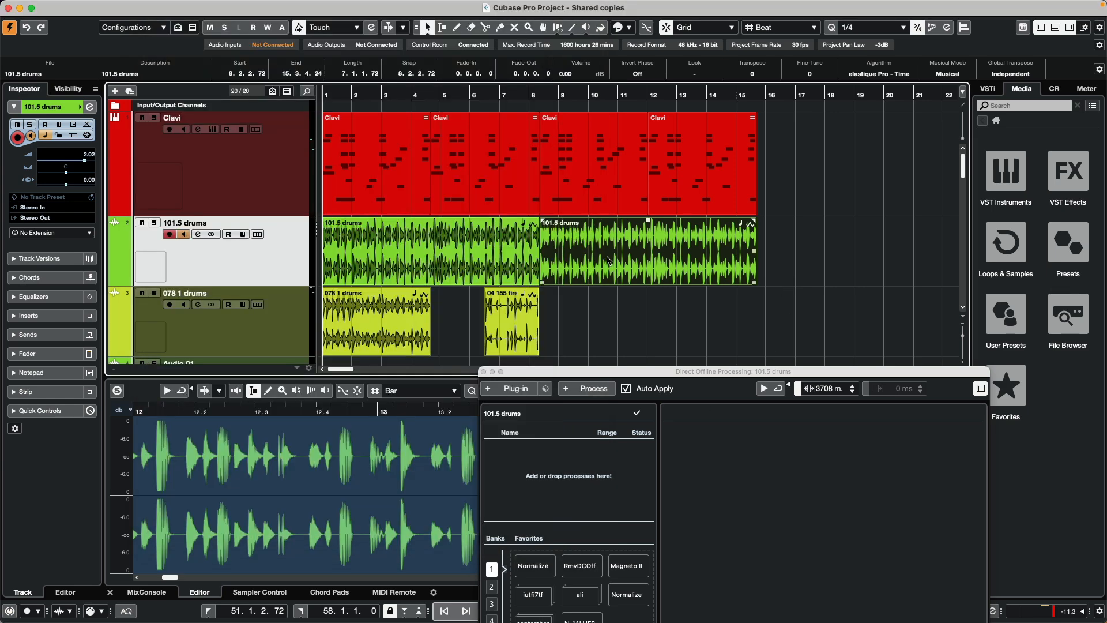
Delete the second 101.5 drums event and replace it with a copy of the first, placed directly after the original
{"action": "key", "text": "Delete"}
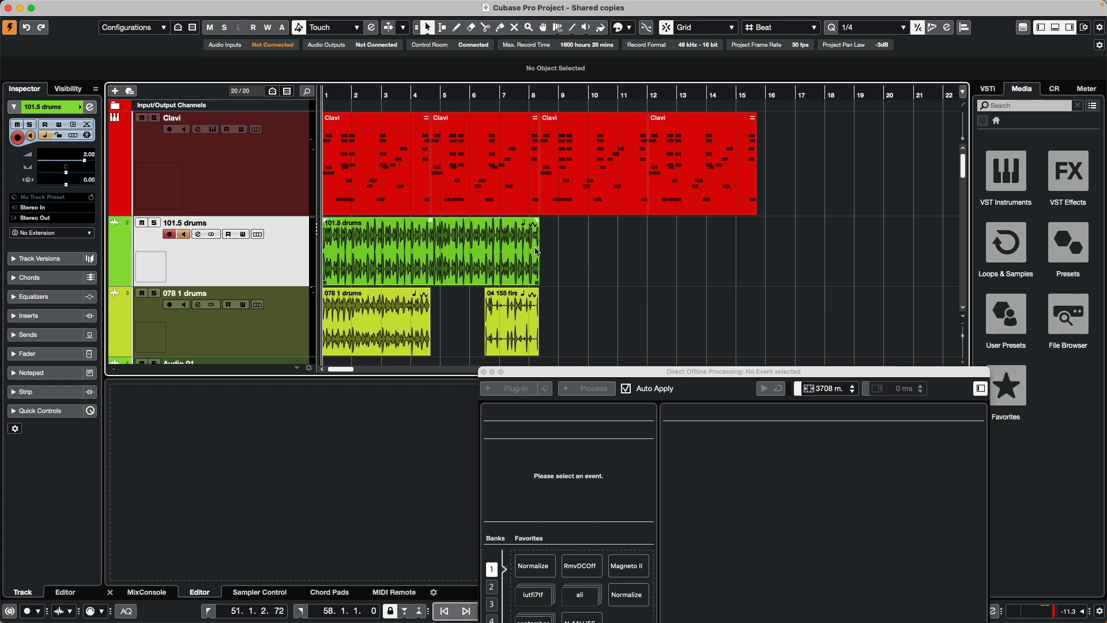
{"action": "key", "text": "super+z"}
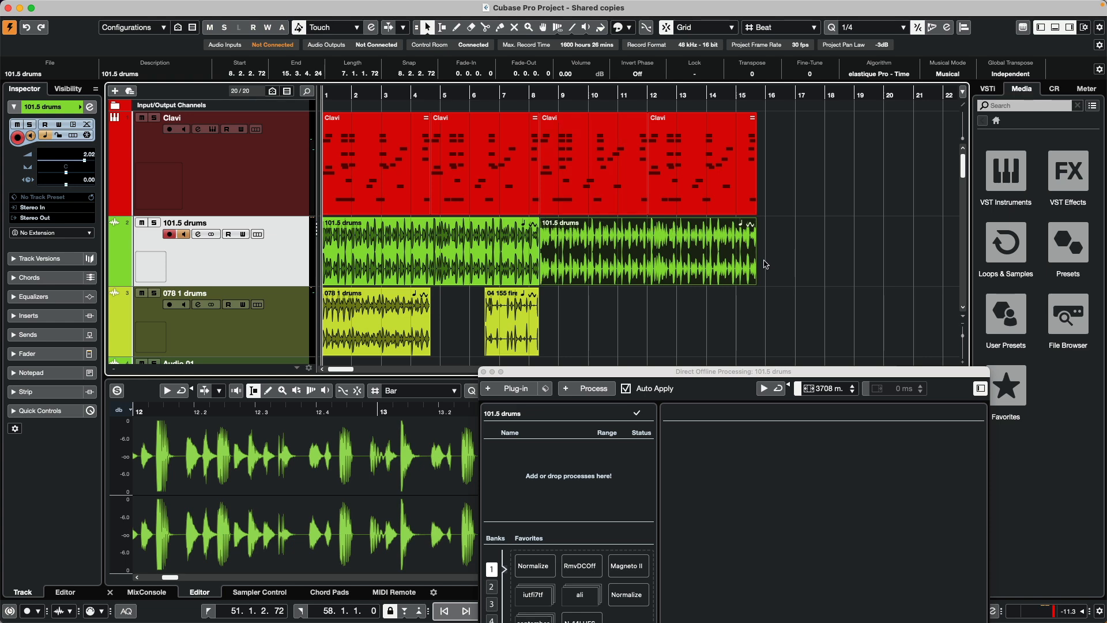
{"action": "key", "text": "Delete"}
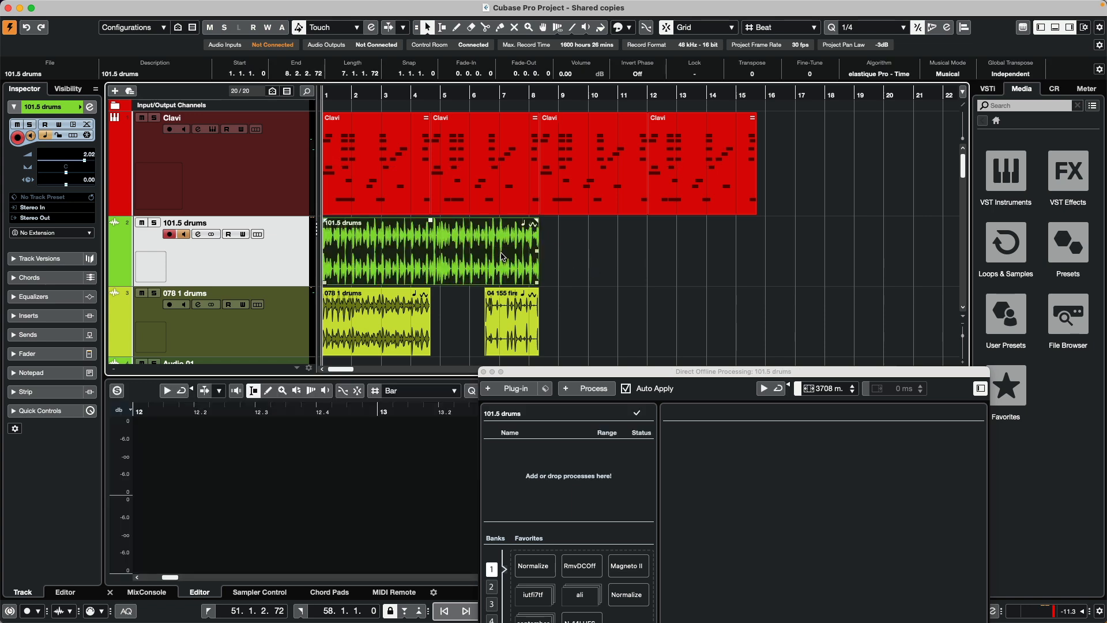
{"action": "left_click_drag", "start_coordinate": [503, 257], "coordinate": [713, 252]}
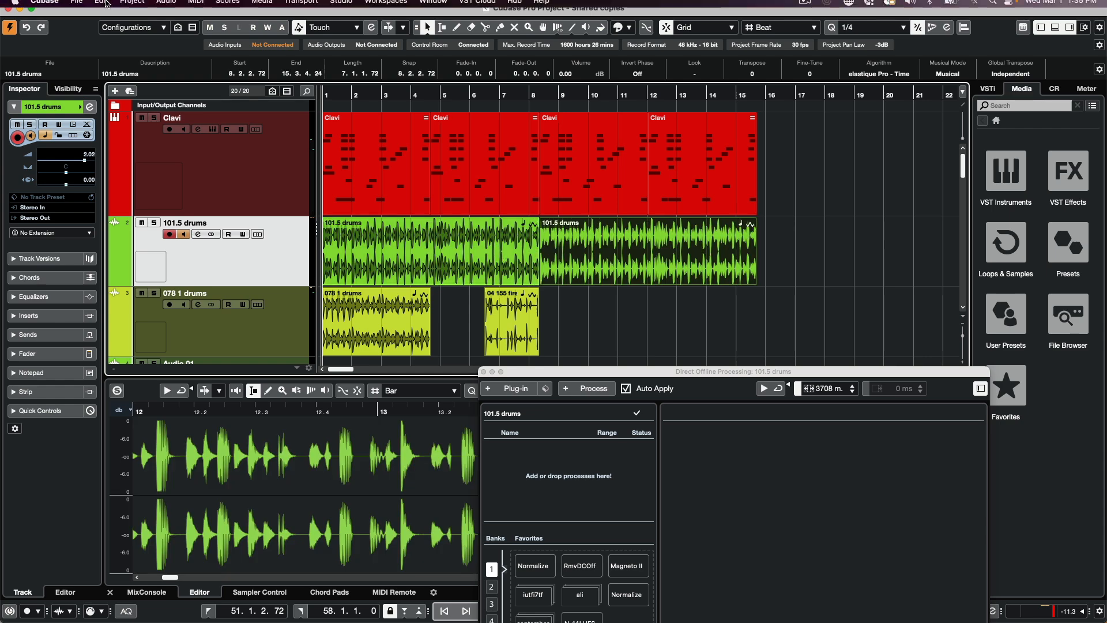
Close the Direct Offline Processing window and convert the second 101.5 drums event into an audio part
{"action": "left_click", "coordinate": [132, 7]}
{"action": "left_click", "coordinate": [603, 197]}
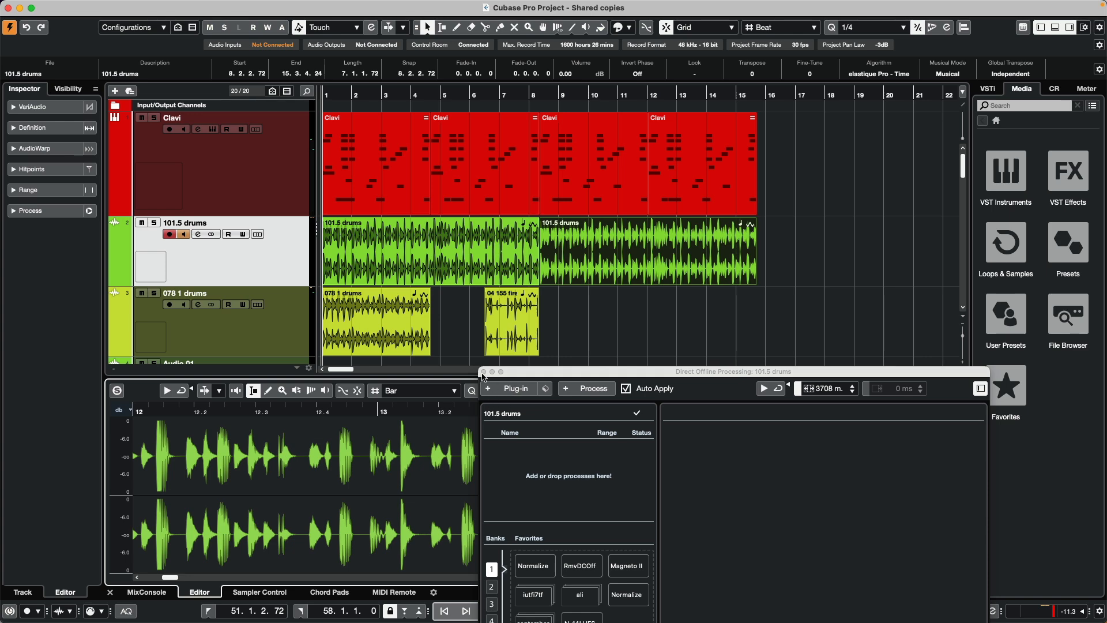
{"action": "left_click", "coordinate": [483, 372]}
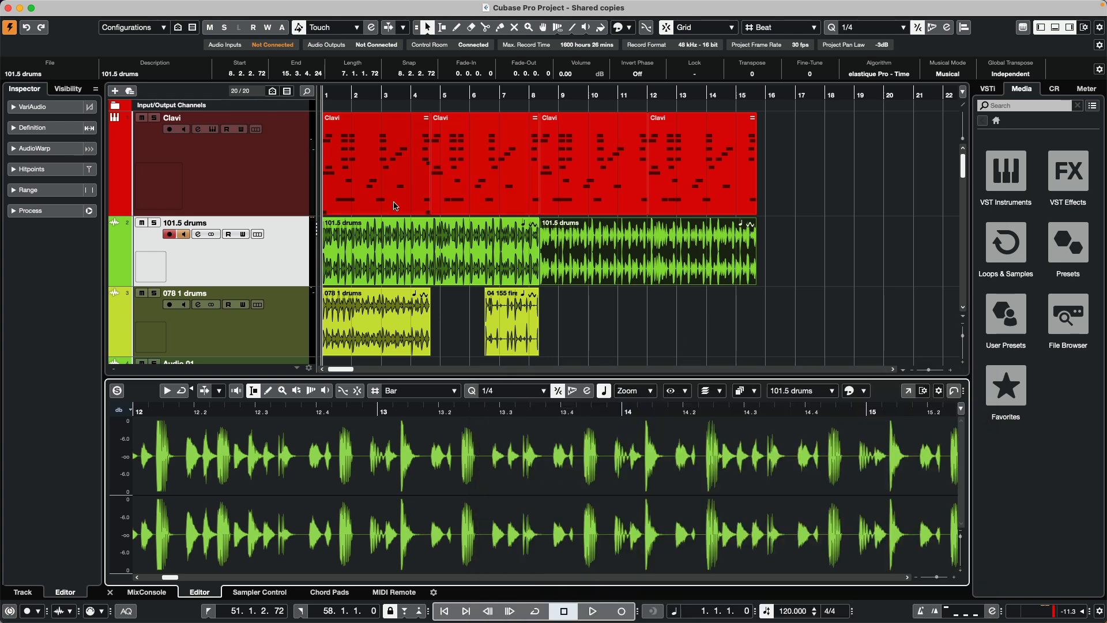
{"action": "left_click", "coordinate": [166, 6]}
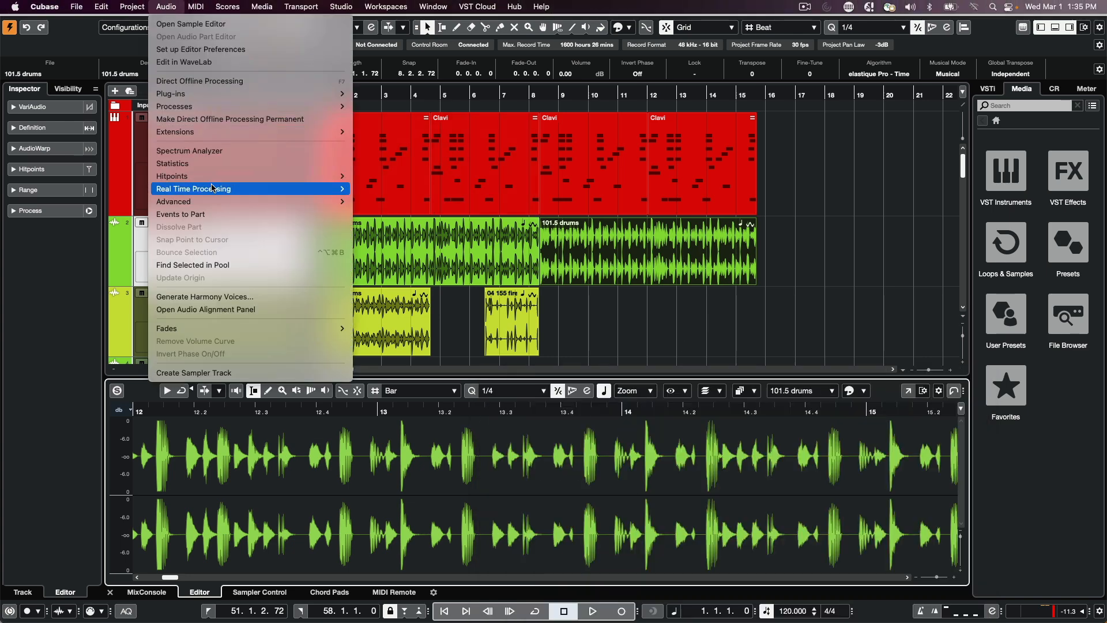
{"action": "left_click", "coordinate": [197, 214]}
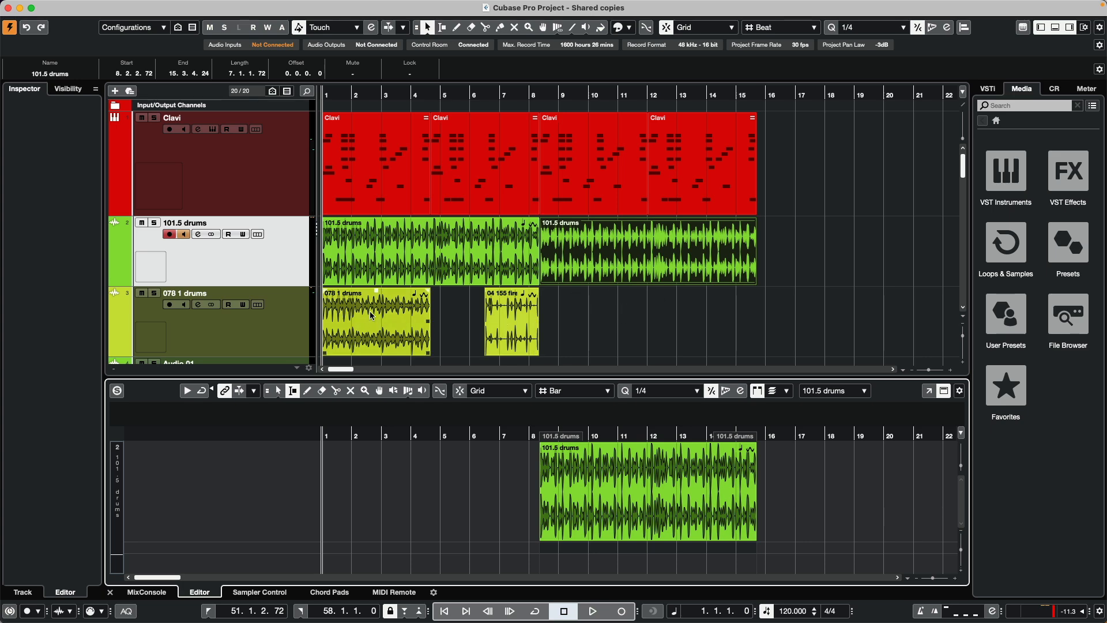
Glue the 078 1 drums event and the 04 155 fire event together into one audio part
{"action": "left_click", "coordinate": [630, 334]}
{"action": "right_click", "coordinate": [414, 334]}
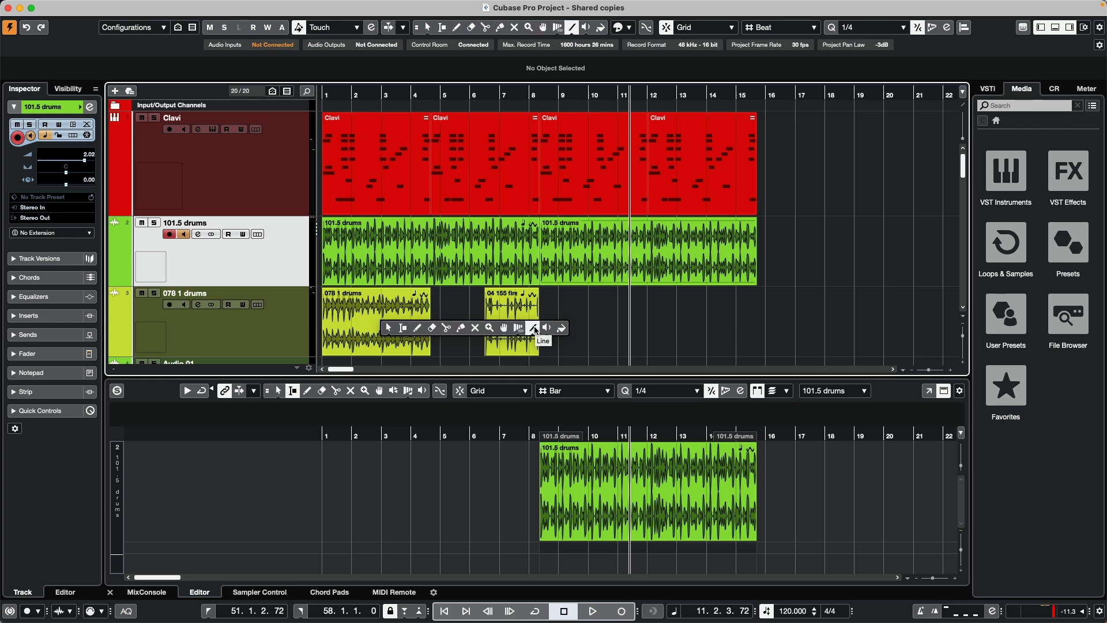
{"action": "left_click", "coordinate": [461, 327]}
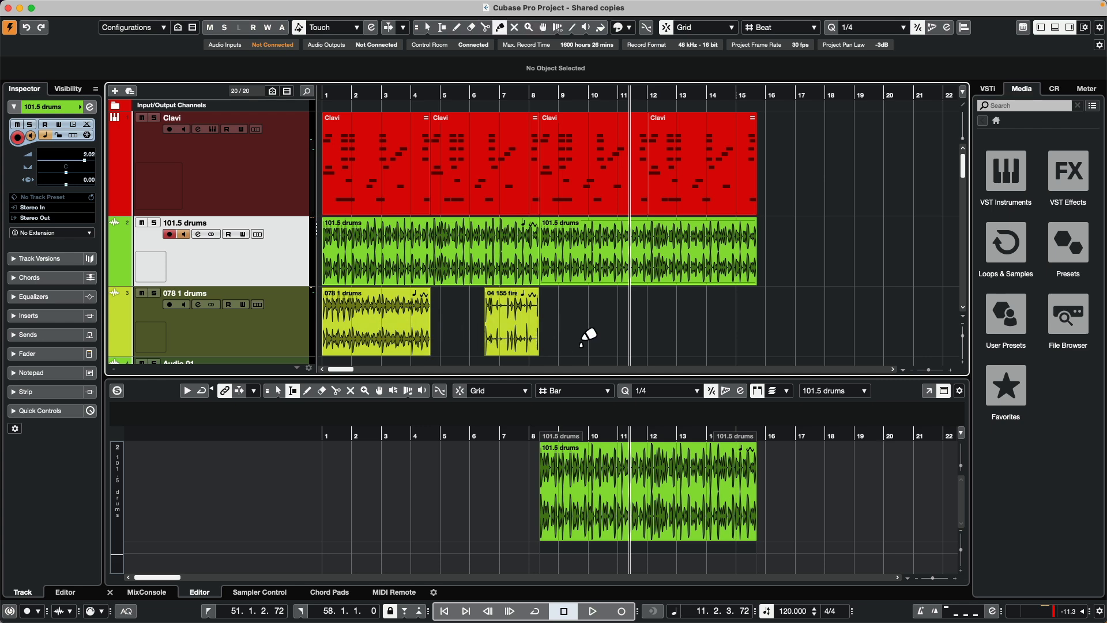
{"action": "left_click", "coordinate": [402, 332]}
{"action": "key", "text": "1"}
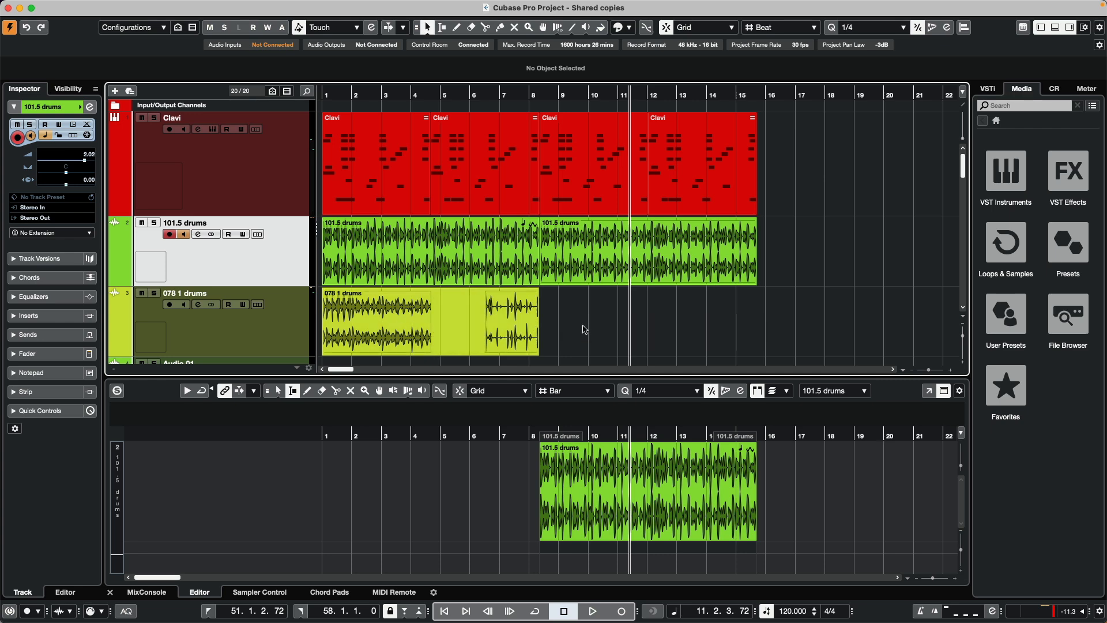
Create two shared copies of the glued 078 1 drums part, placed back to back directly after the original
{"action": "left_click", "coordinate": [371, 325]}
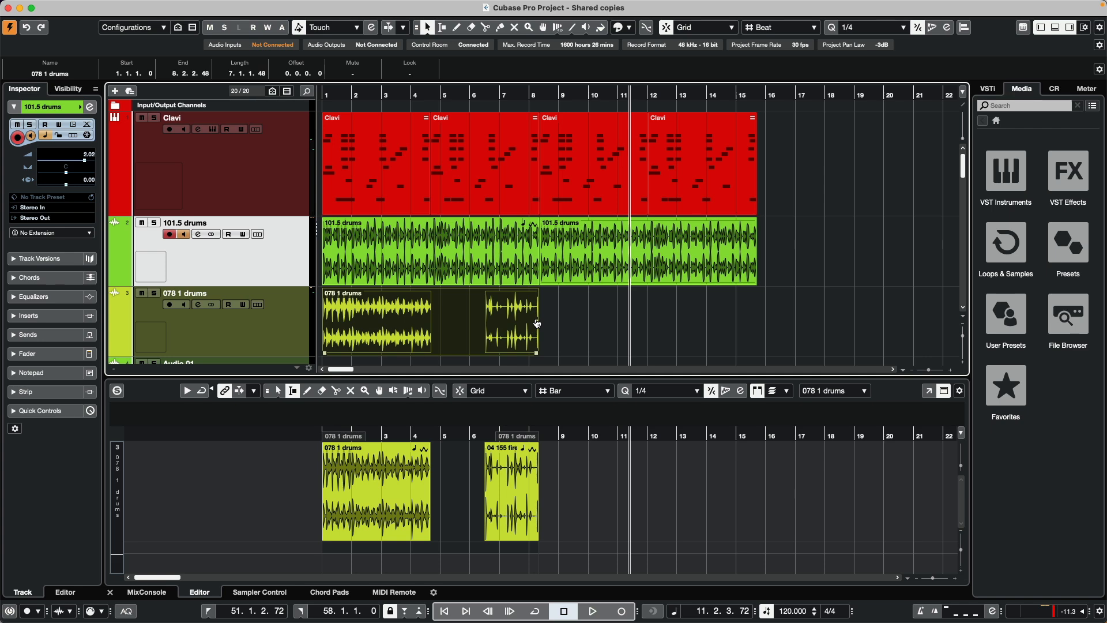
{"action": "left_click_drag", "start_coordinate": [538, 327], "coordinate": [949, 326]}
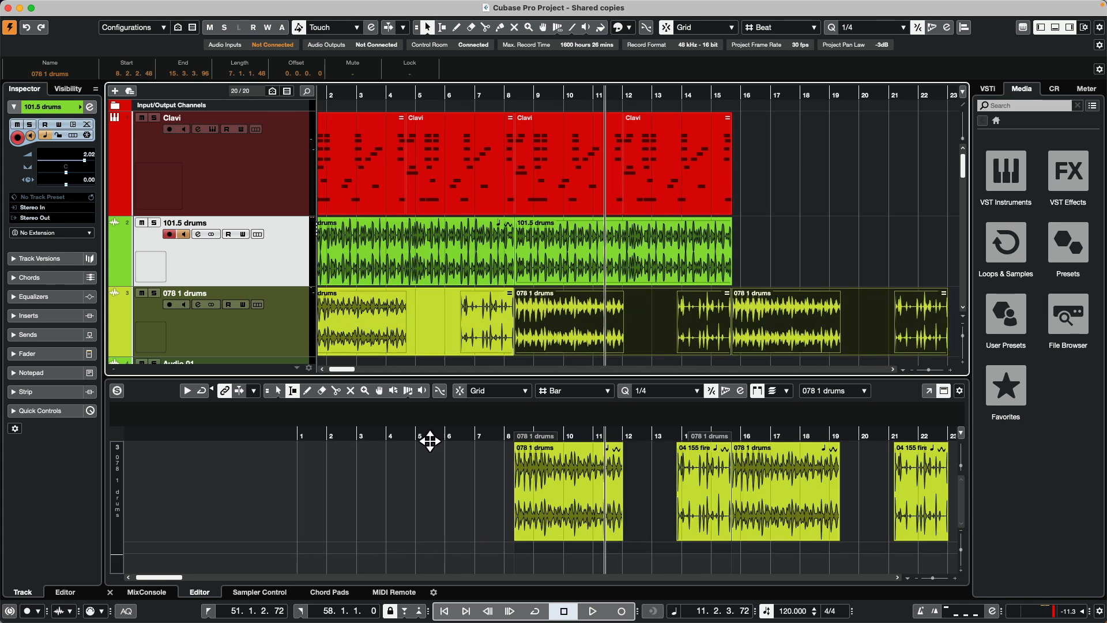
{"action": "left_click", "coordinate": [377, 332]}
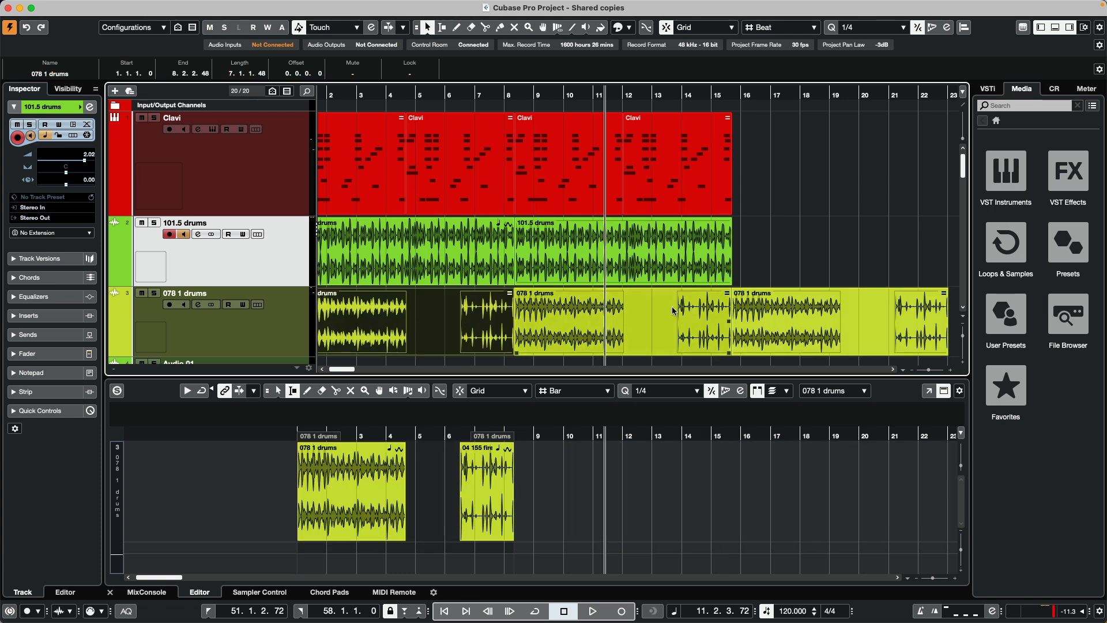
{"action": "left_click", "coordinate": [725, 294]}
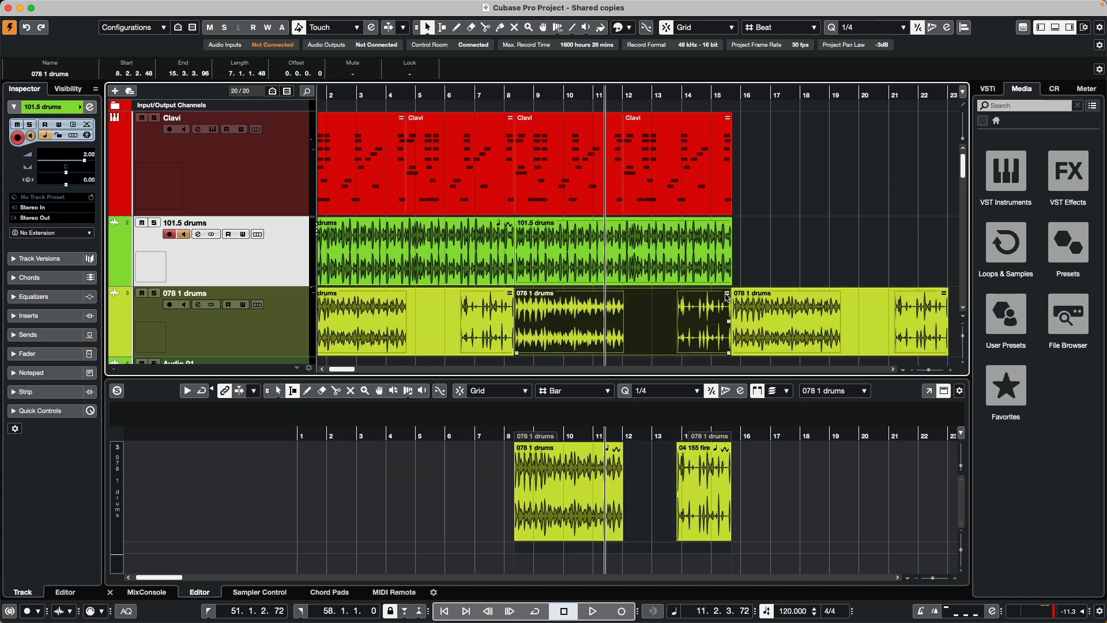
In the first 078 1 drums part, cut out the audio from about bar 2 to just before bar 4
{"action": "left_click", "coordinate": [434, 317]}
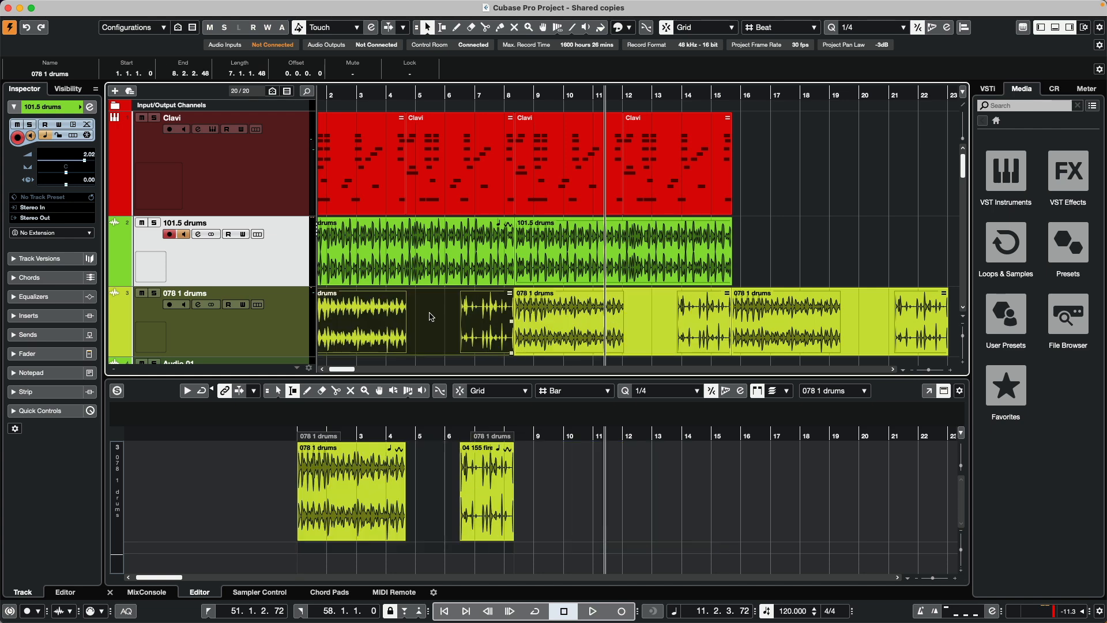
{"action": "left_click_drag", "start_coordinate": [326, 485], "coordinate": [387, 486]}
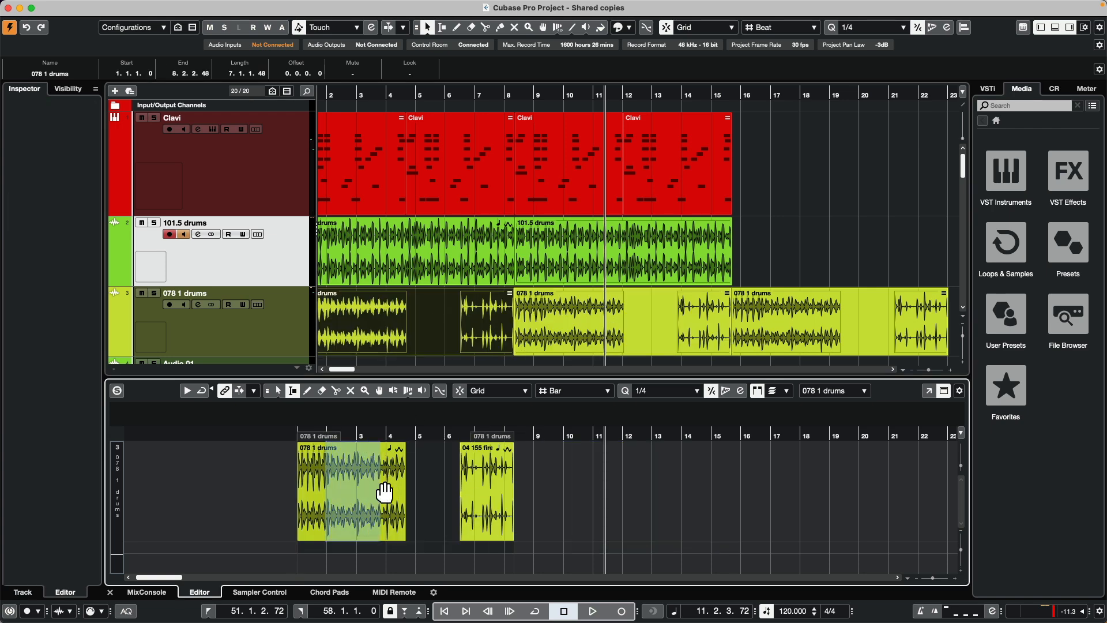
{"action": "key", "text": "Delete"}
{"action": "key", "text": "1"}
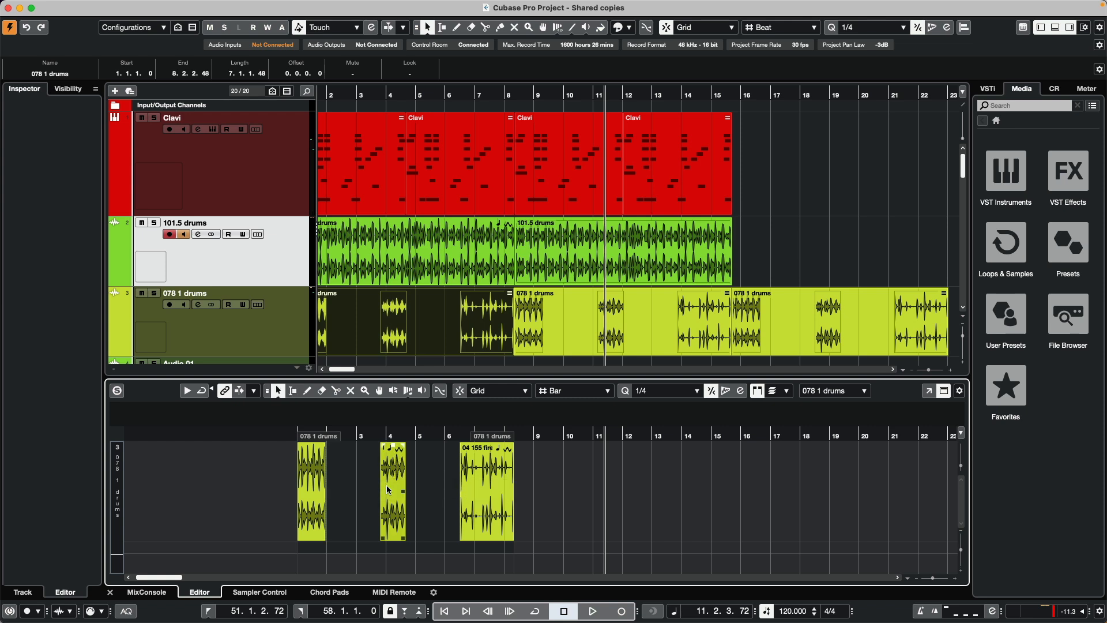
Add a fade-in across the short fragment around bar 4 and lower the bar 1 fragment's volume to about -5.52 dB
{"action": "left_click", "coordinate": [398, 470]}
{"action": "left_click_drag", "start_coordinate": [385, 446], "coordinate": [410, 449]}
{"action": "left_click", "coordinate": [308, 486]}
{"action": "left_click_drag", "start_coordinate": [312, 445], "coordinate": [310, 492]}
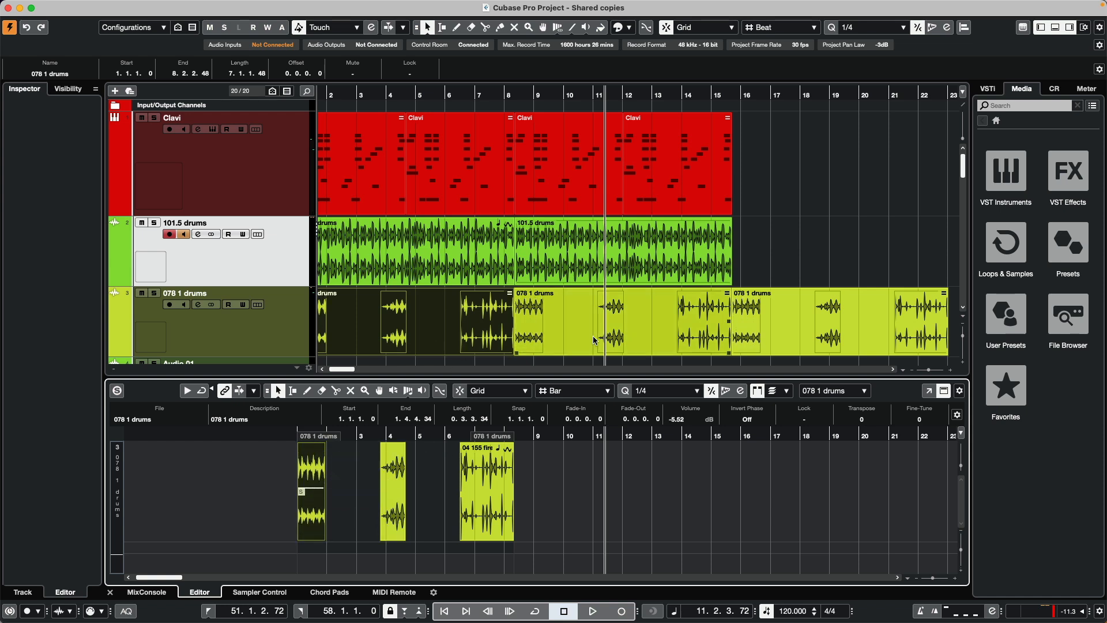